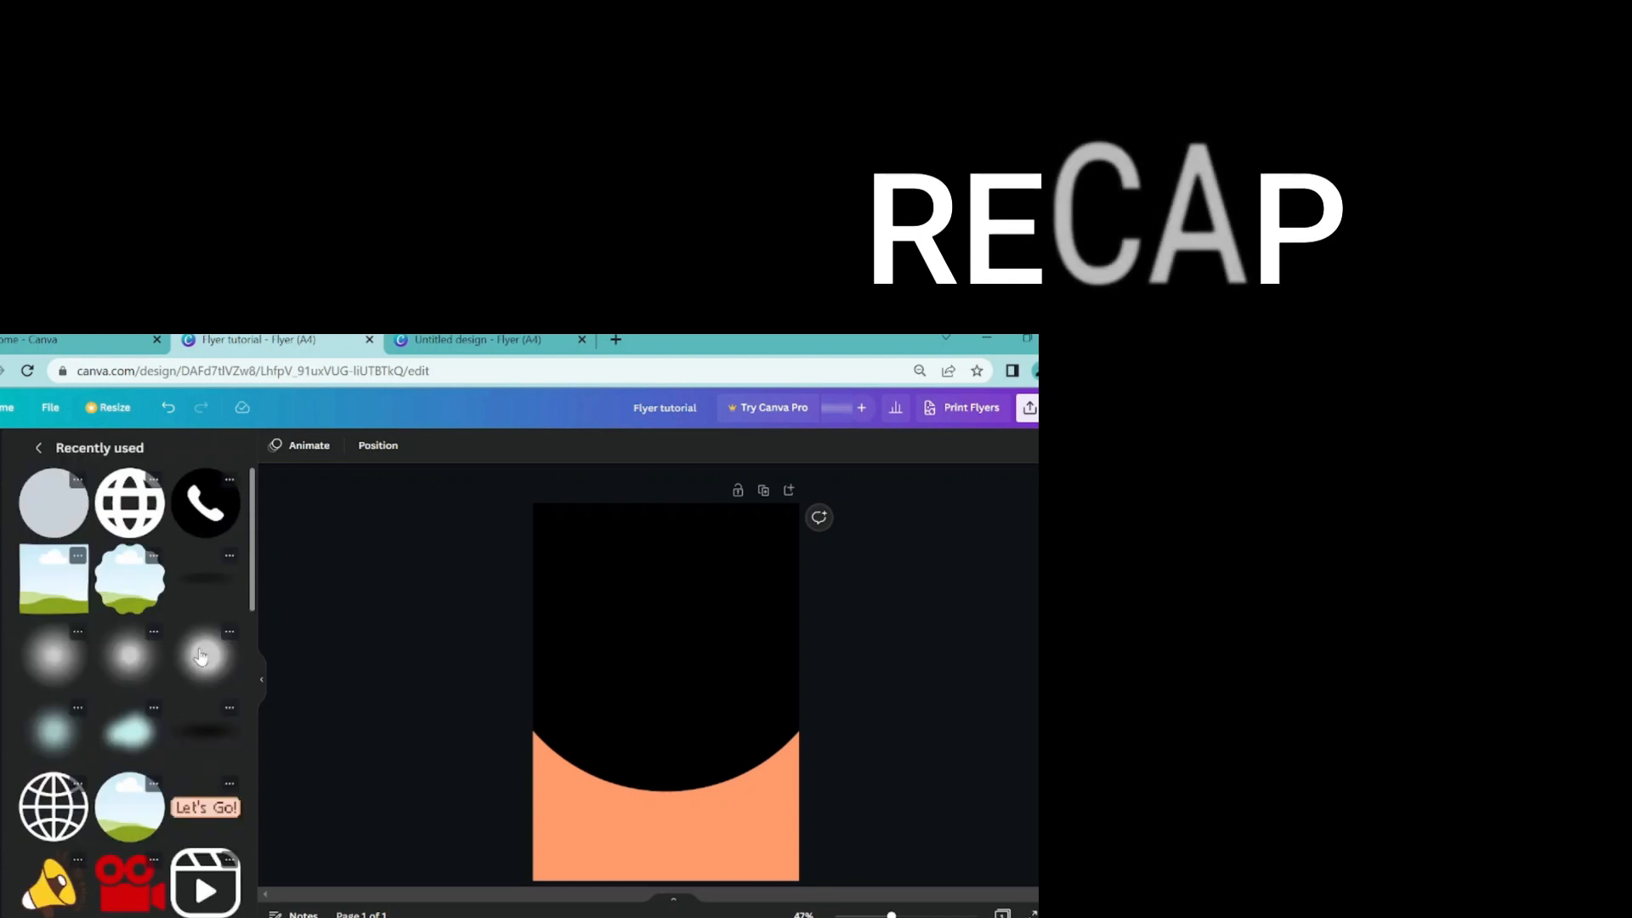
- Add two overlapping copies of the blurred pale-teal glow graphic inside the black circle and adjust the transparency
scroll(119, 773, "down", 1)
left_click(56, 754)
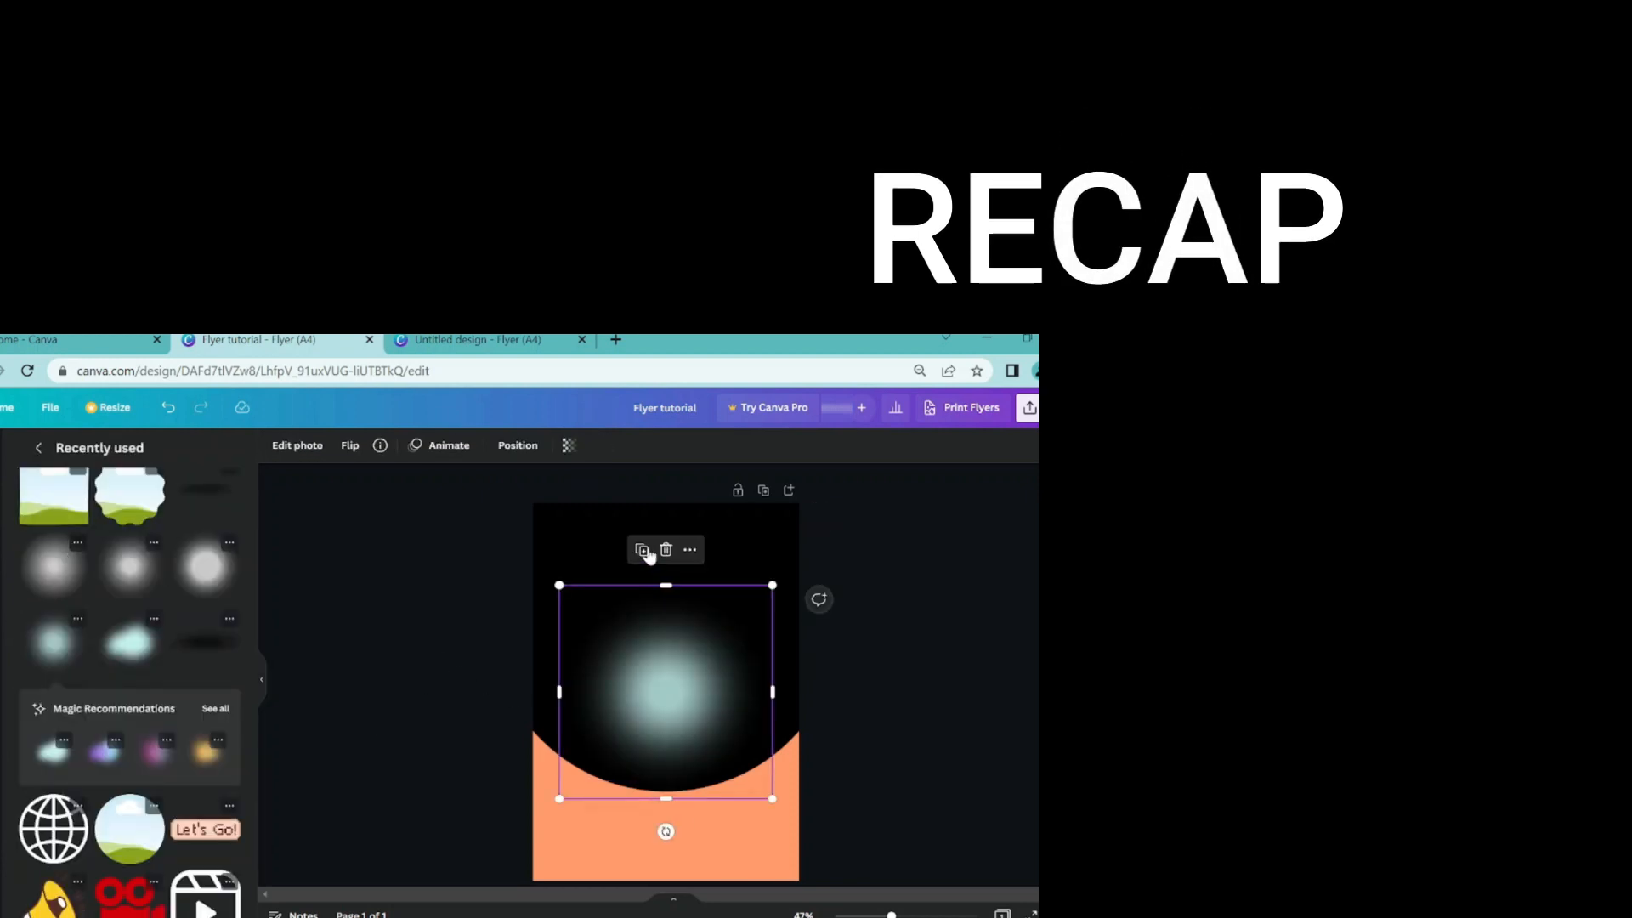
left_click(644, 551)
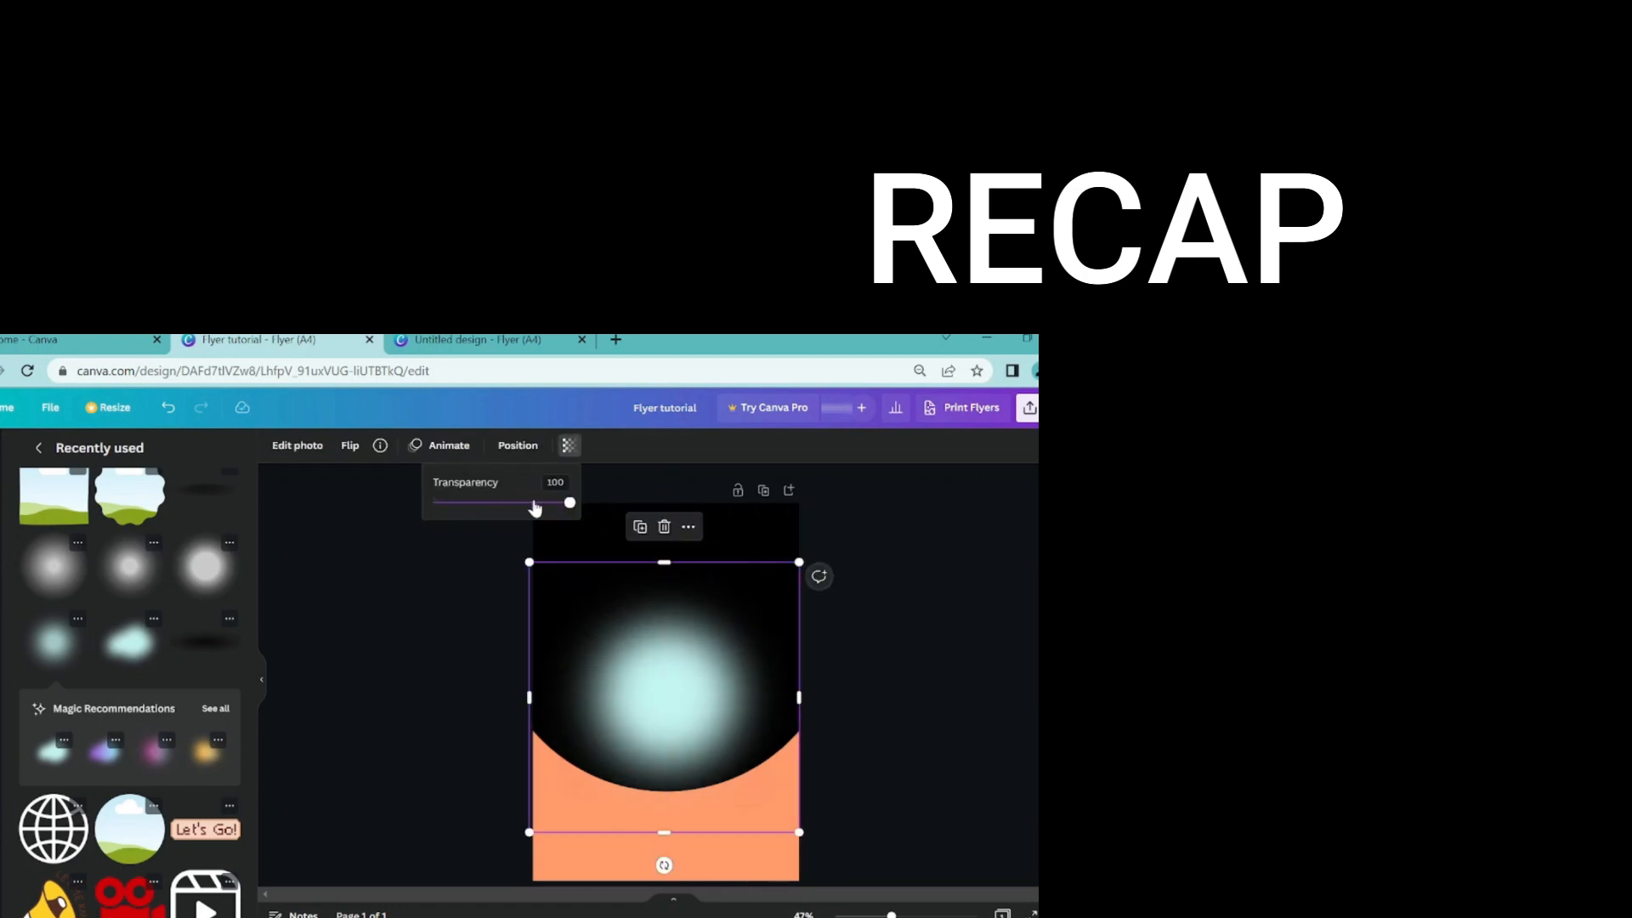
mouse_move(539, 510)
left_mouse_down()
mouse_move(521, 510)
mouse_move(554, 502)
left_mouse_up()
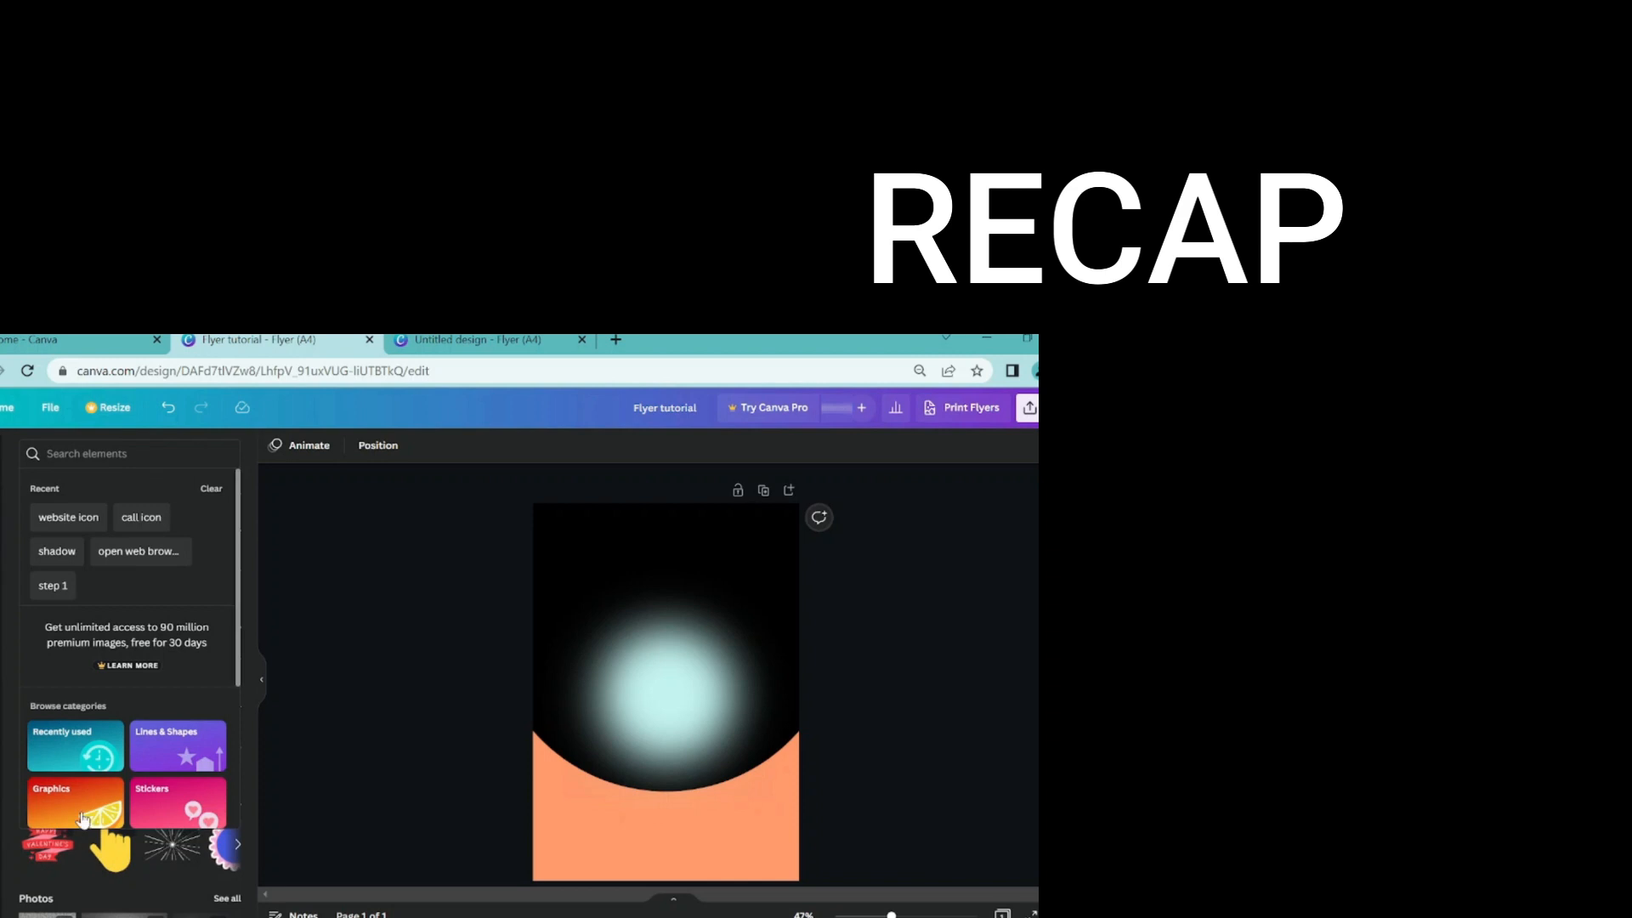
- Add a dark oval shadow graphic on the orange area below the black circle and nudge the teal glow slightly
left_click(63, 549)
left_click(52, 604)
left_click_drag(677, 689, 676, 819)
left_click_drag(672, 608, 670, 602)
left_click(850, 655)
scroll(706, 683, "up", 1)
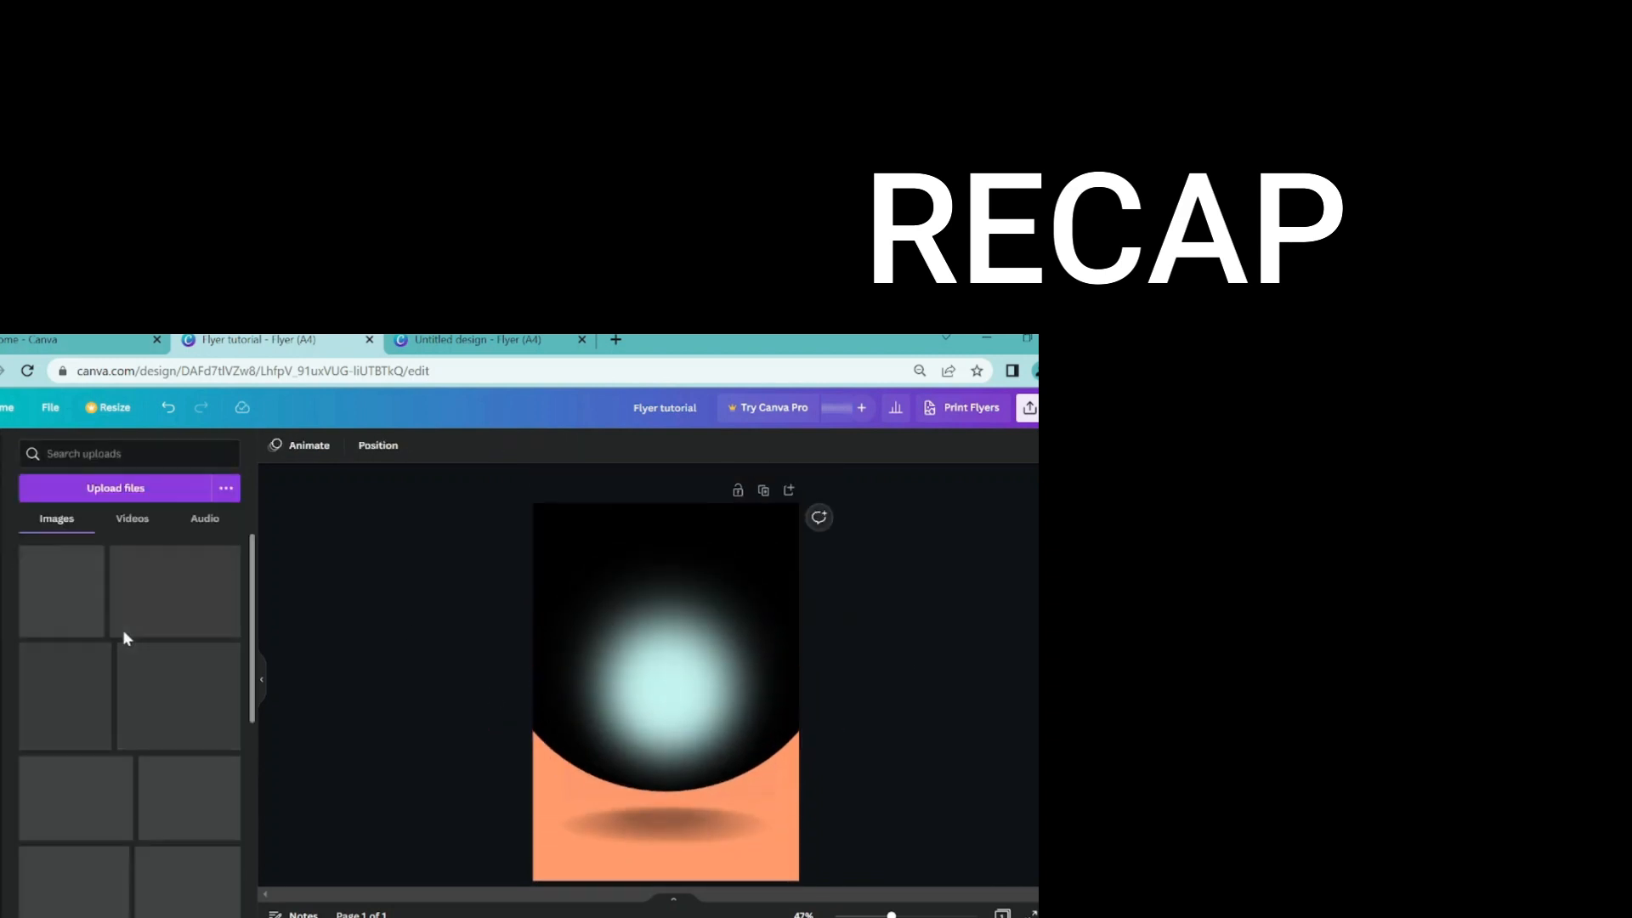
- Place the uploaded smartwatch image over the teal glow, sizing and positioning it to stand just above the oval shadow
left_click(188, 602)
left_click_drag(666, 743, 644, 764)
left_click_drag(663, 607, 651, 599)
left_click_drag(733, 751, 747, 777)
left_click_drag(667, 638, 661, 636)
left_click(664, 785)
left_click_drag(666, 765, 666, 751)
left_click(629, 613)
left_click_drag(596, 520, 581, 496)
scroll(582, 496, "up", 1)
left_click(901, 633)
scroll(630, 639, "down", 1)
left_click_drag(624, 640, 634, 643)
left_click(932, 656)
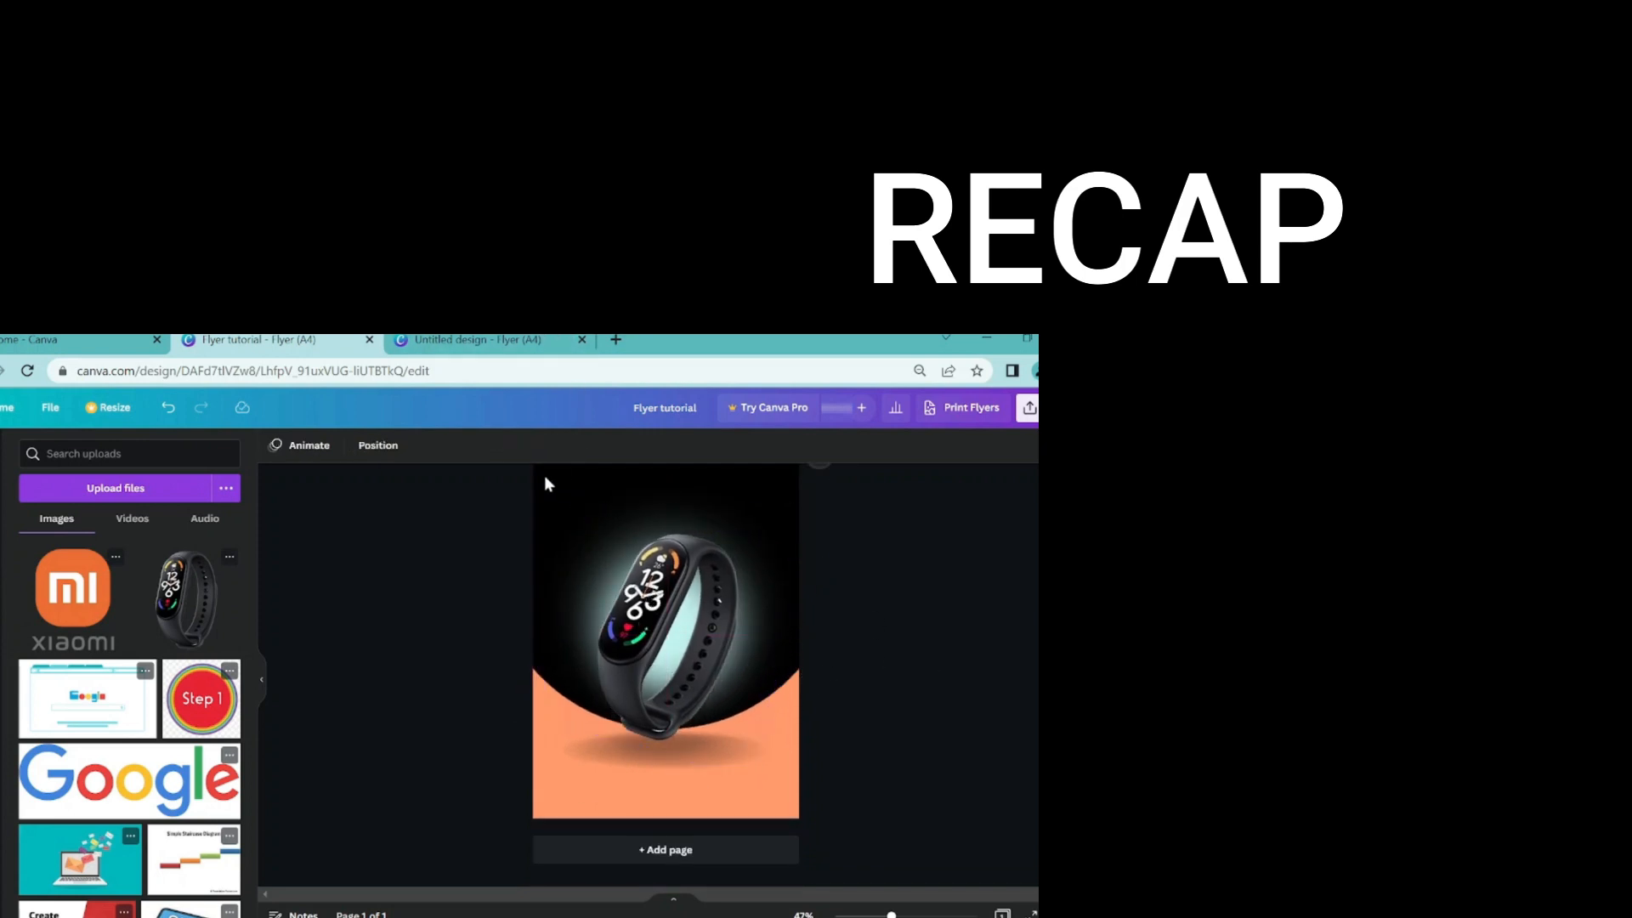
- Search Google Images for "mi band 7 transparent bg" in a new browser tab
key("ctrl+t")
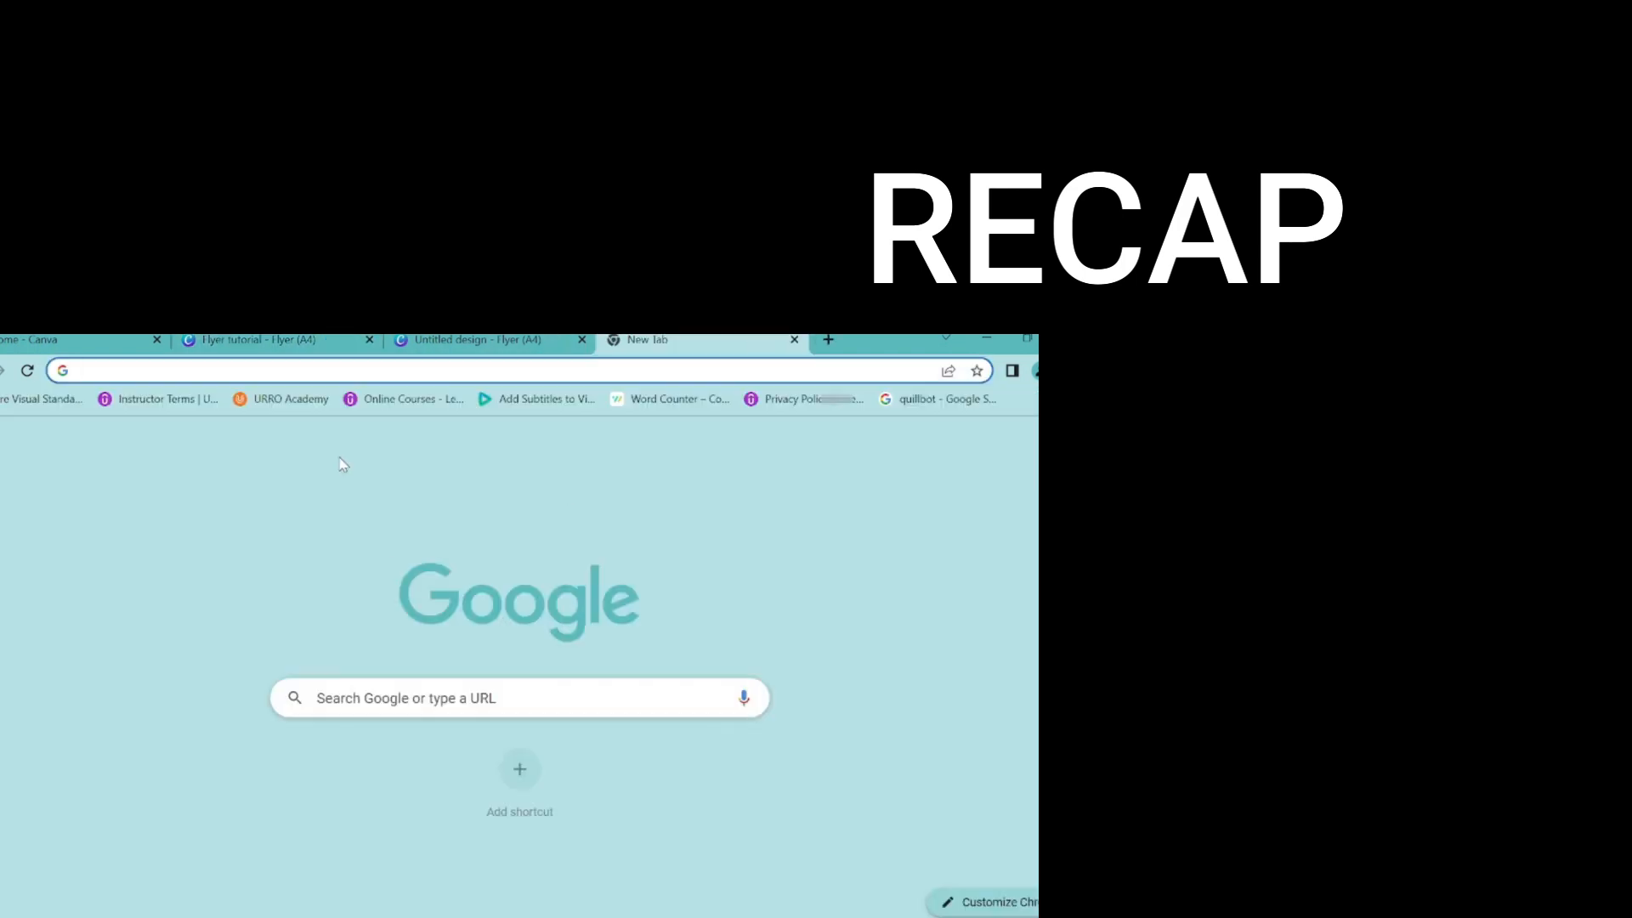
type("mi band 7 transparent bg")
key("Return")
left_click(173, 476)
- Browse the image results and preview Mi Band 7 pictures, closing the search tab when finished
scroll(595, 682, "down", 5)
scroll(595, 682, "up", 6)
scroll(544, 637, "down", 10)
left_click(529, 557)
left_click(223, 556)
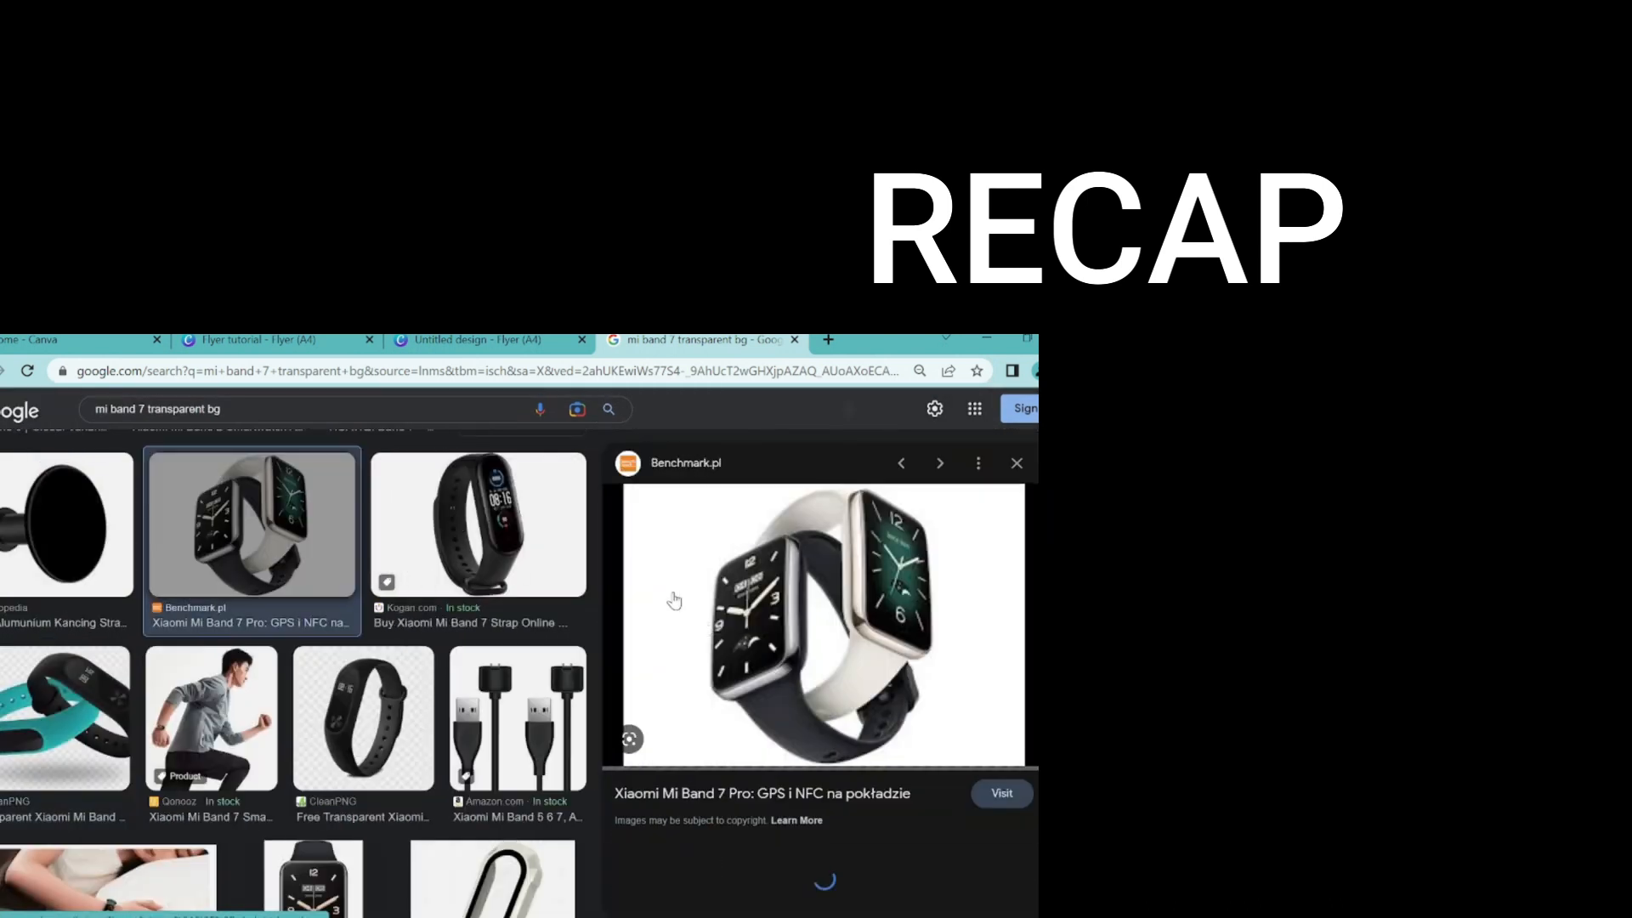
scroll(202, 580, "up", 5)
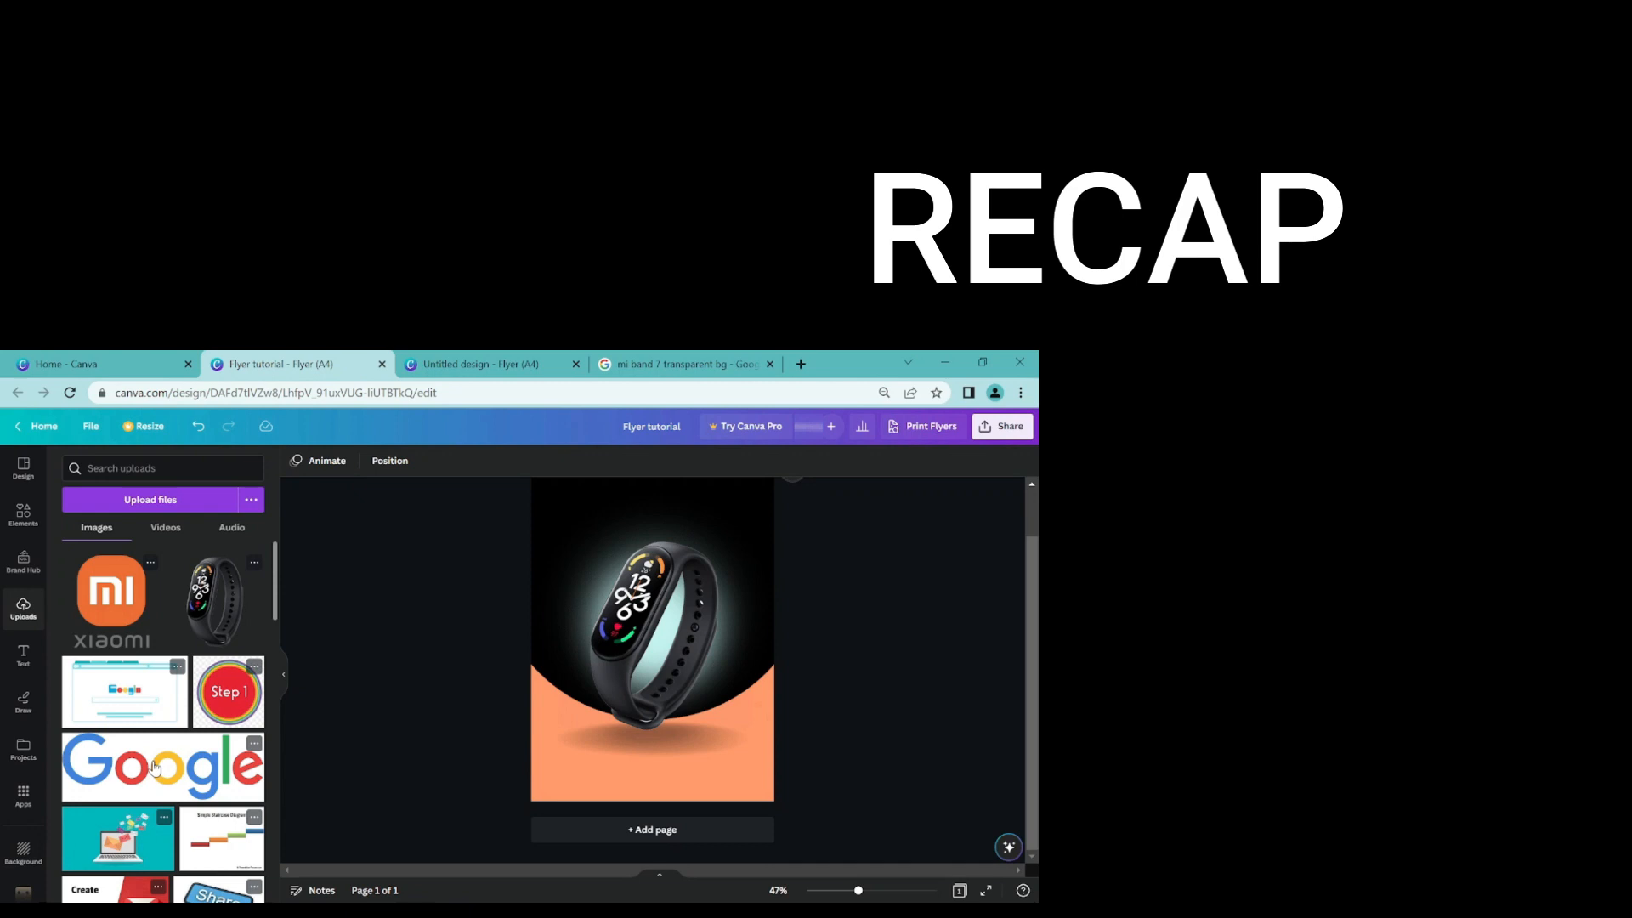
scroll(85, 601, "down", 1)
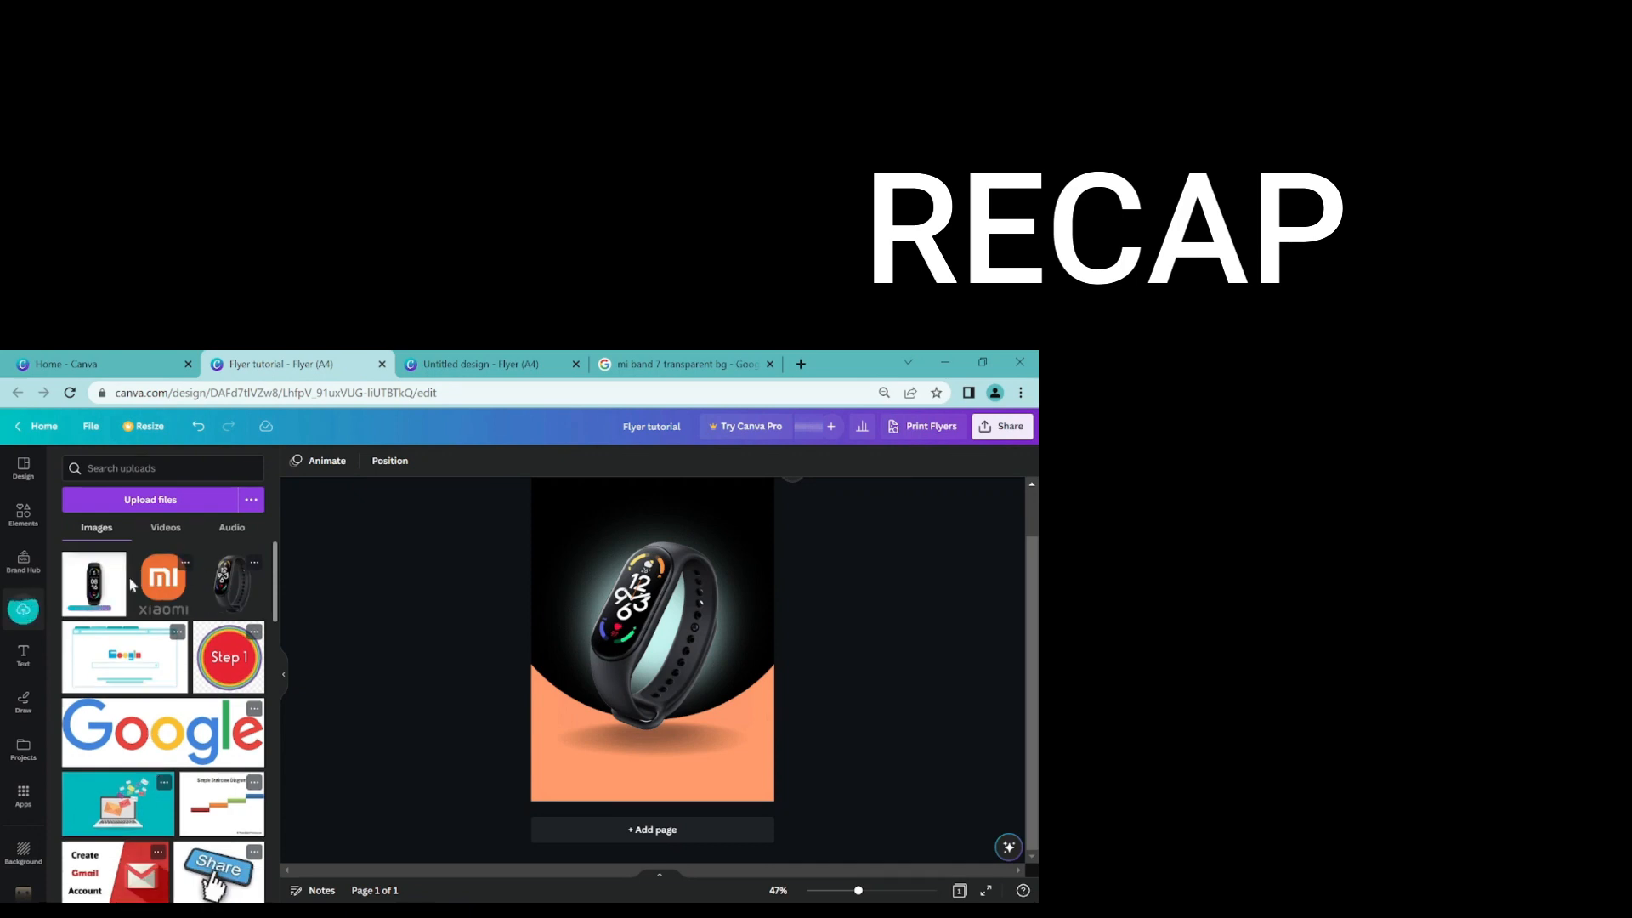
left_click(770, 364)
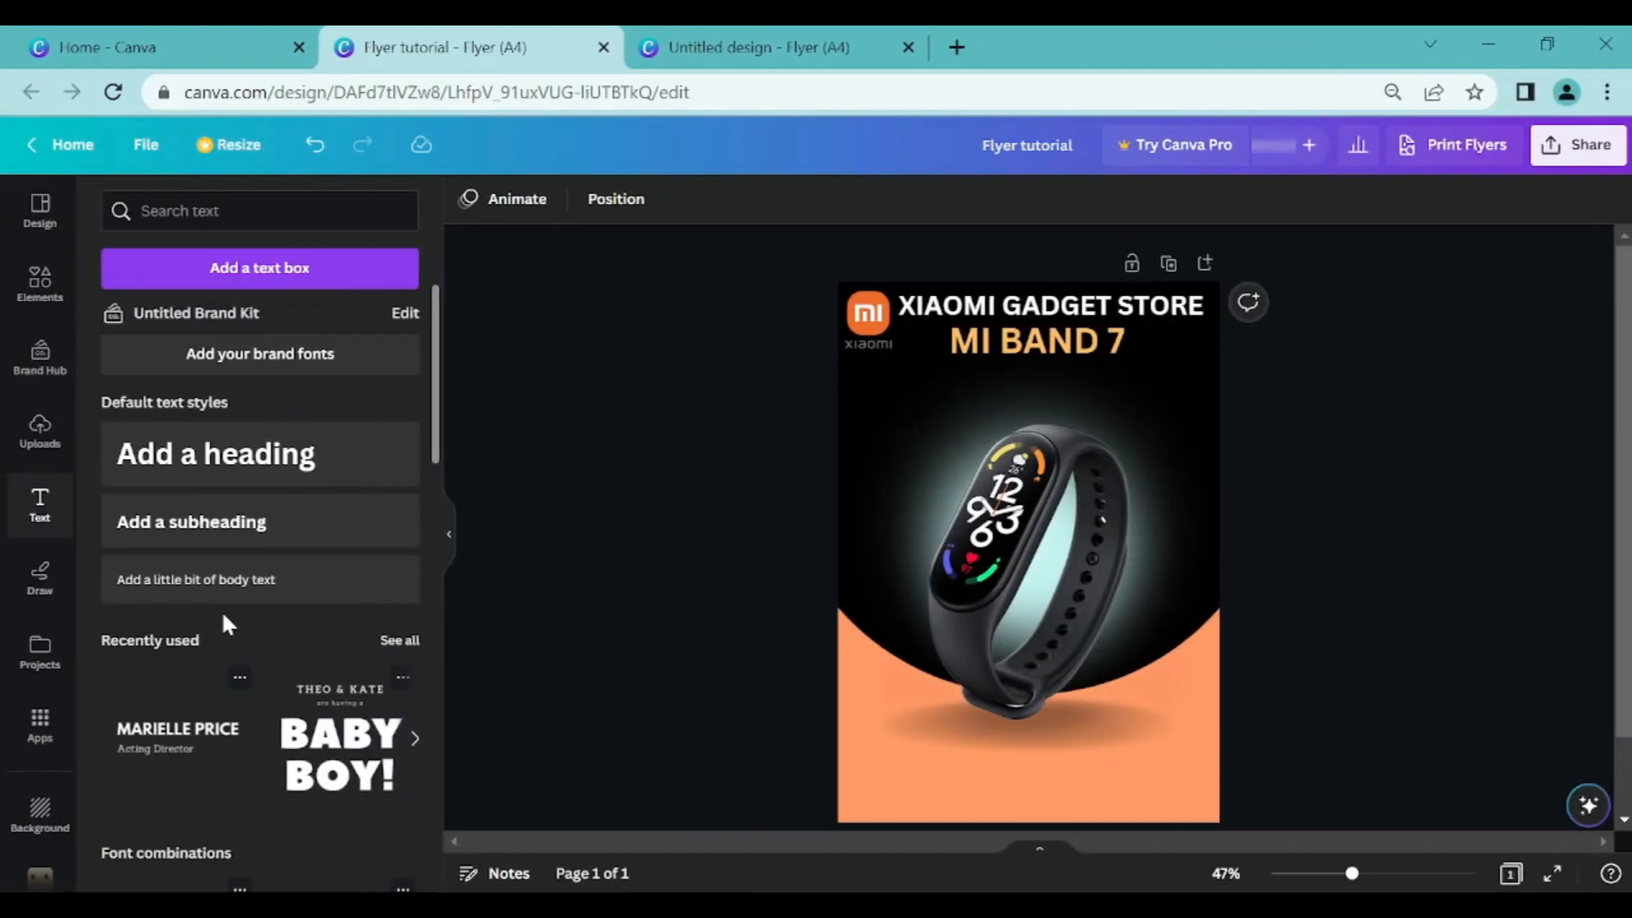
- Add a heading reading "PRICE" to the flyer and colour it turquoise
left_click(273, 463)
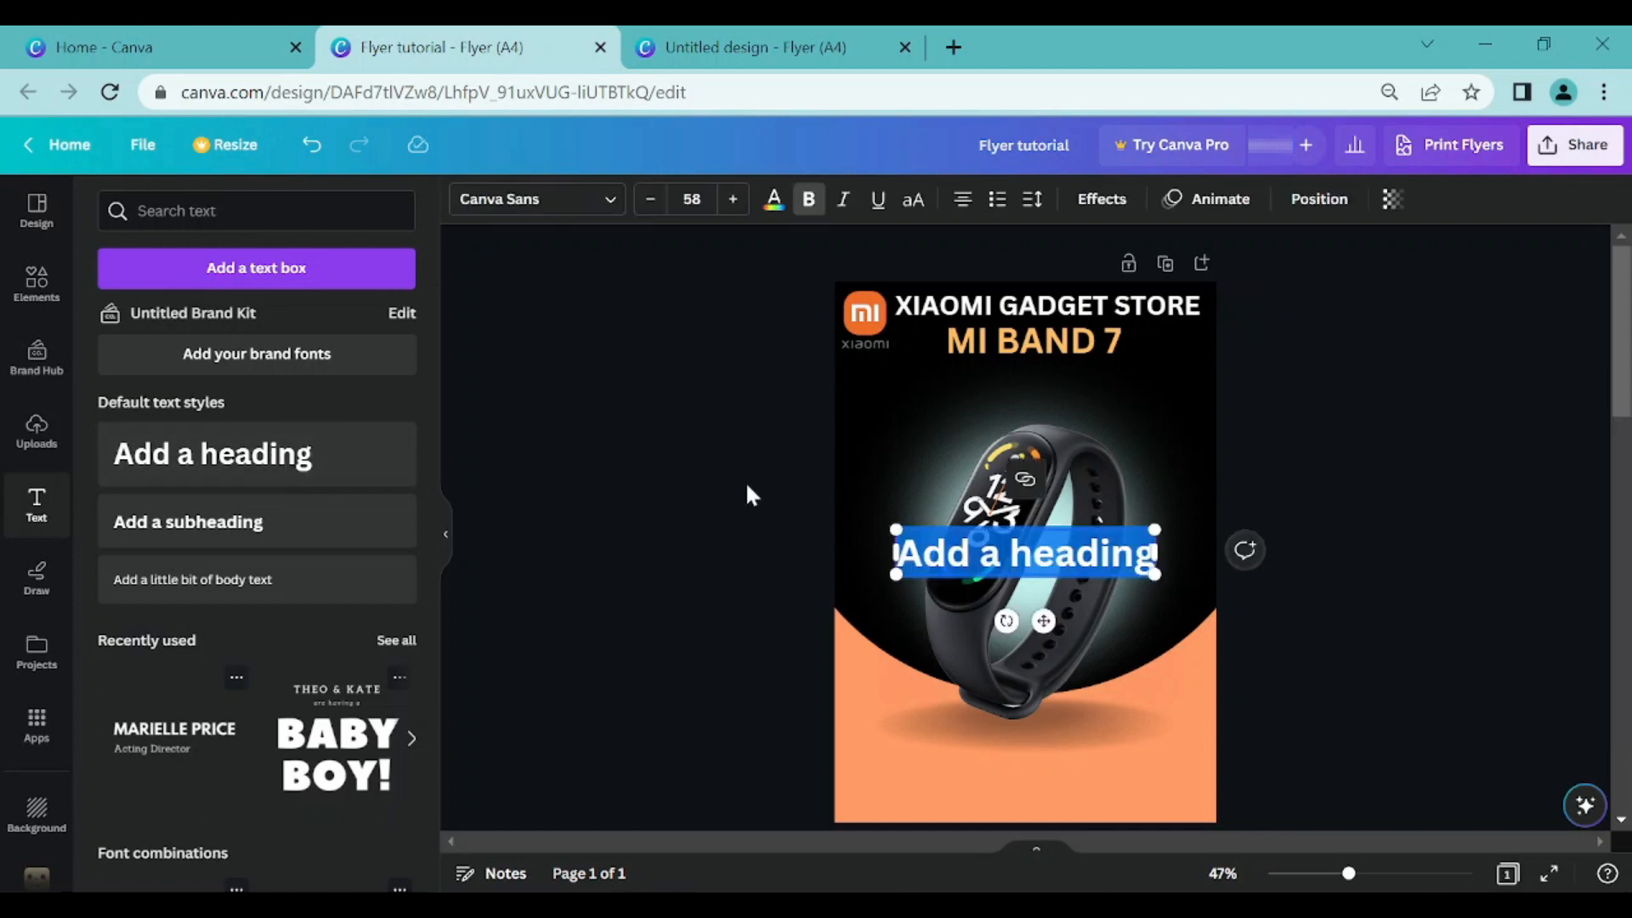
type("PRICE")
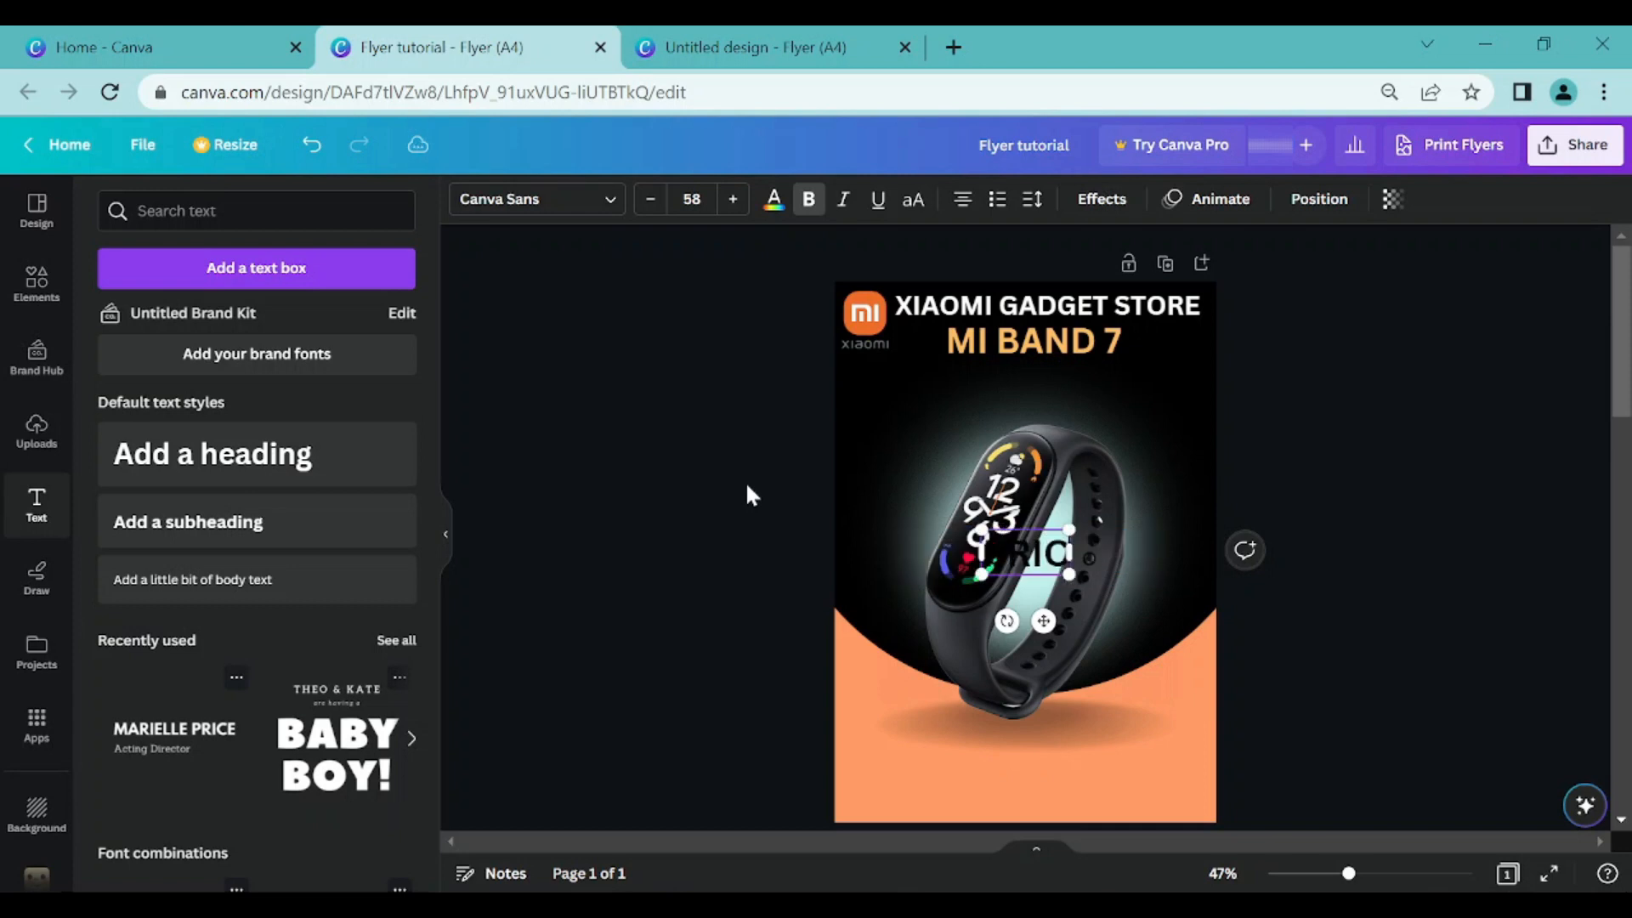
key("shift+Left")
key("shift+Left")
key("shift+Left")
key("shift+Left")
key("shift+Left")
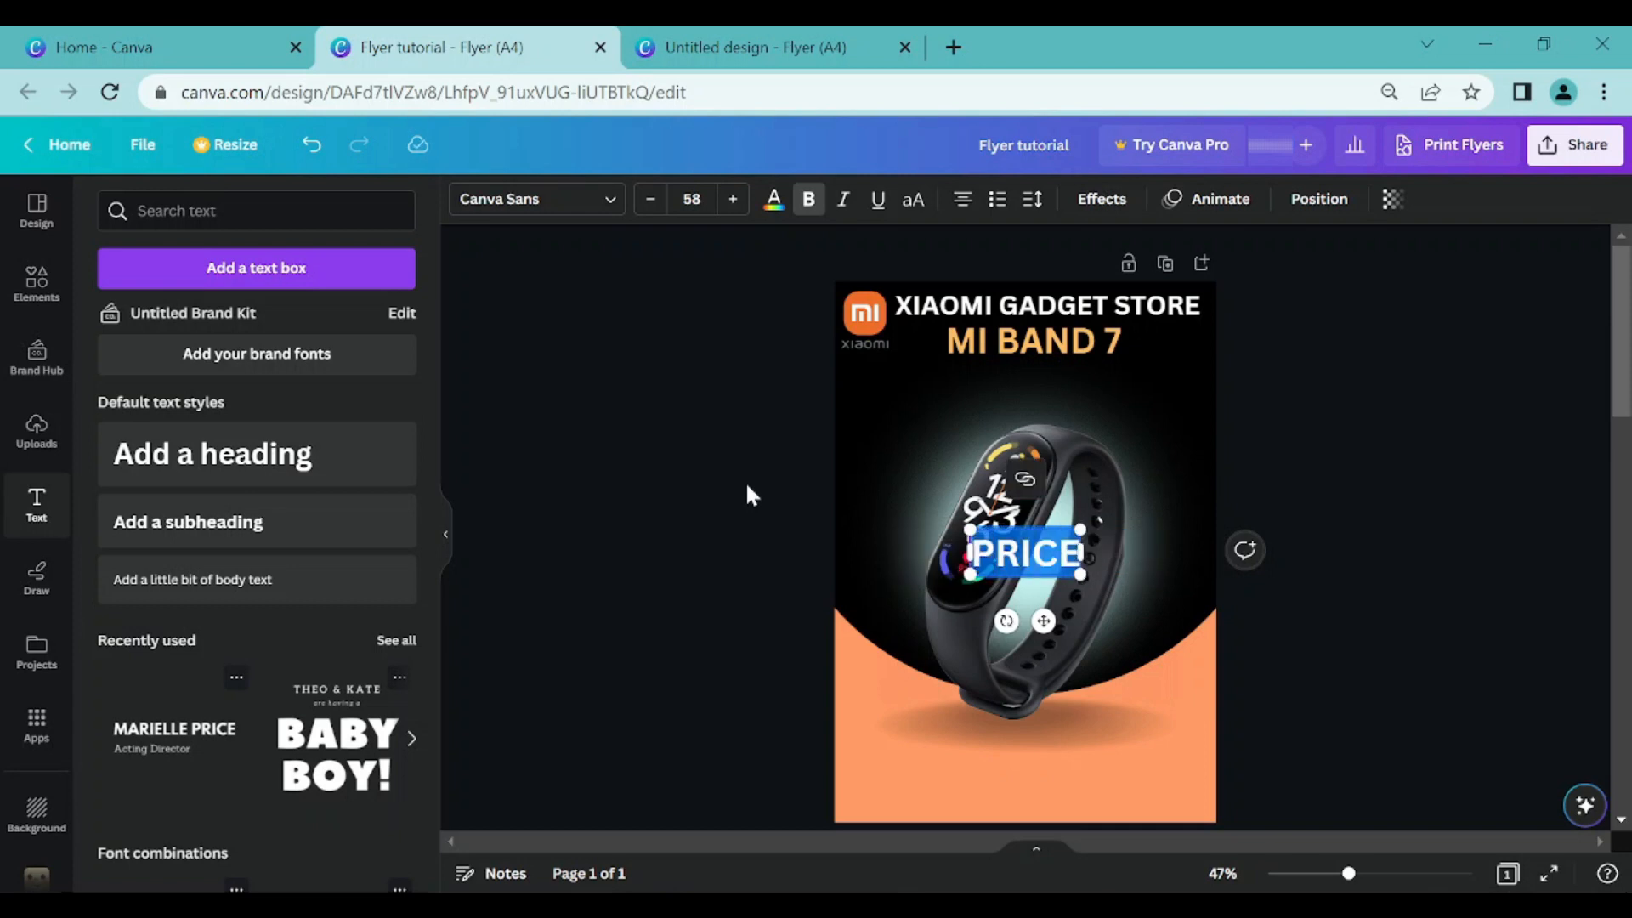
left_click(773, 208)
scroll(249, 680, "down", 5)
left_click(233, 741)
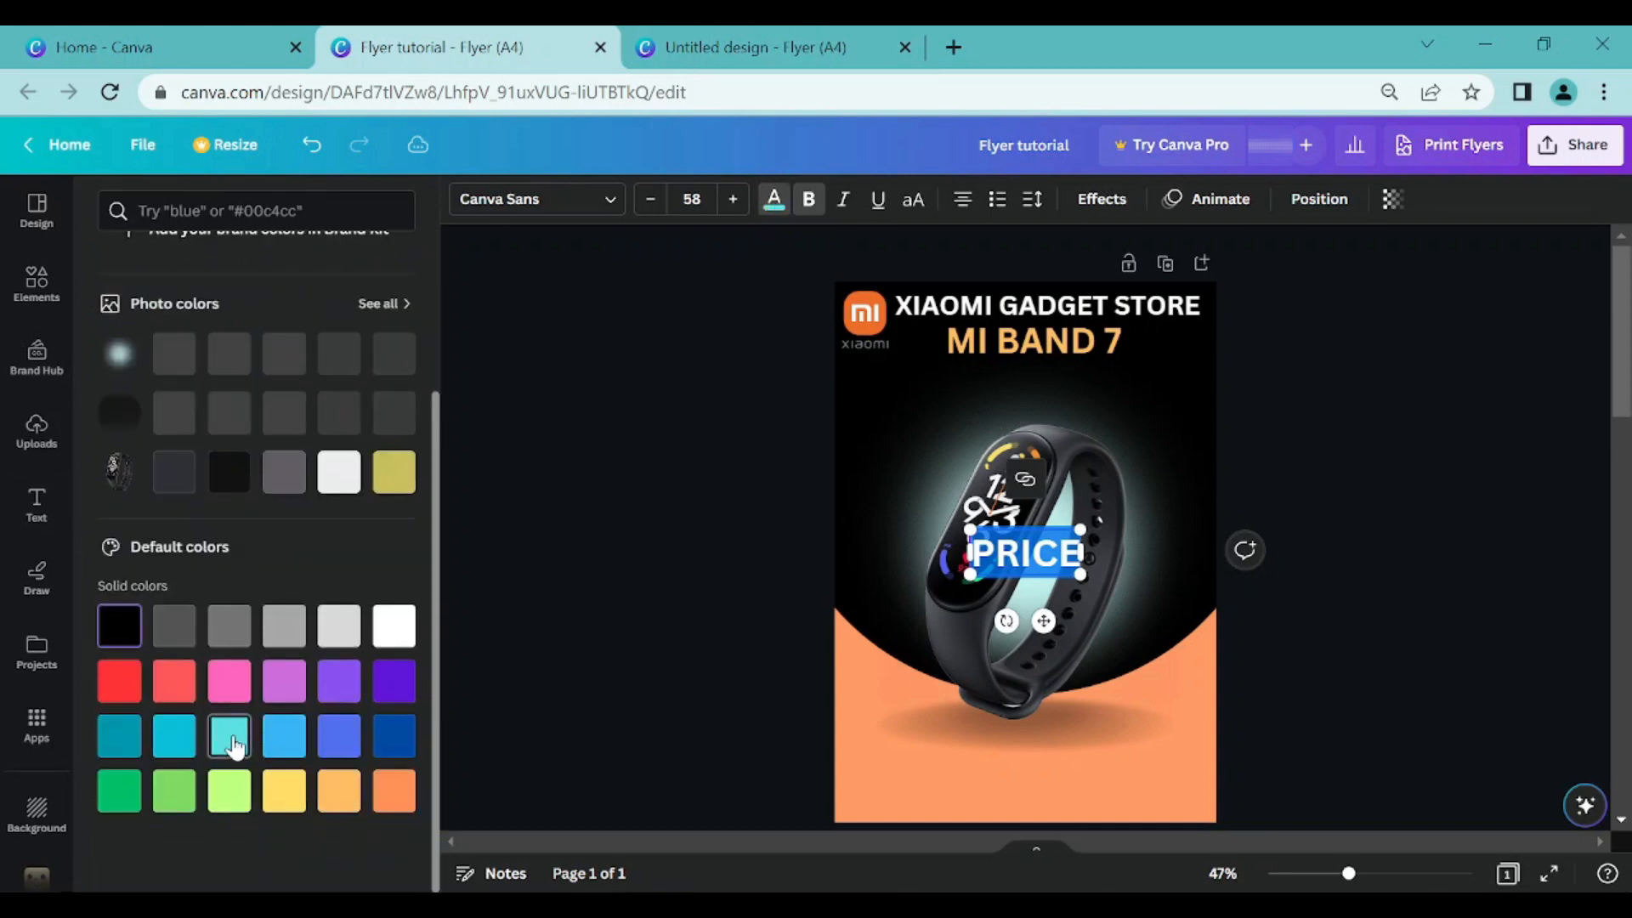
left_click(549, 568)
- Reduce the PRICE heading to size 51 and move it just below the left end of the MI BAND 7 title
left_click(1045, 560)
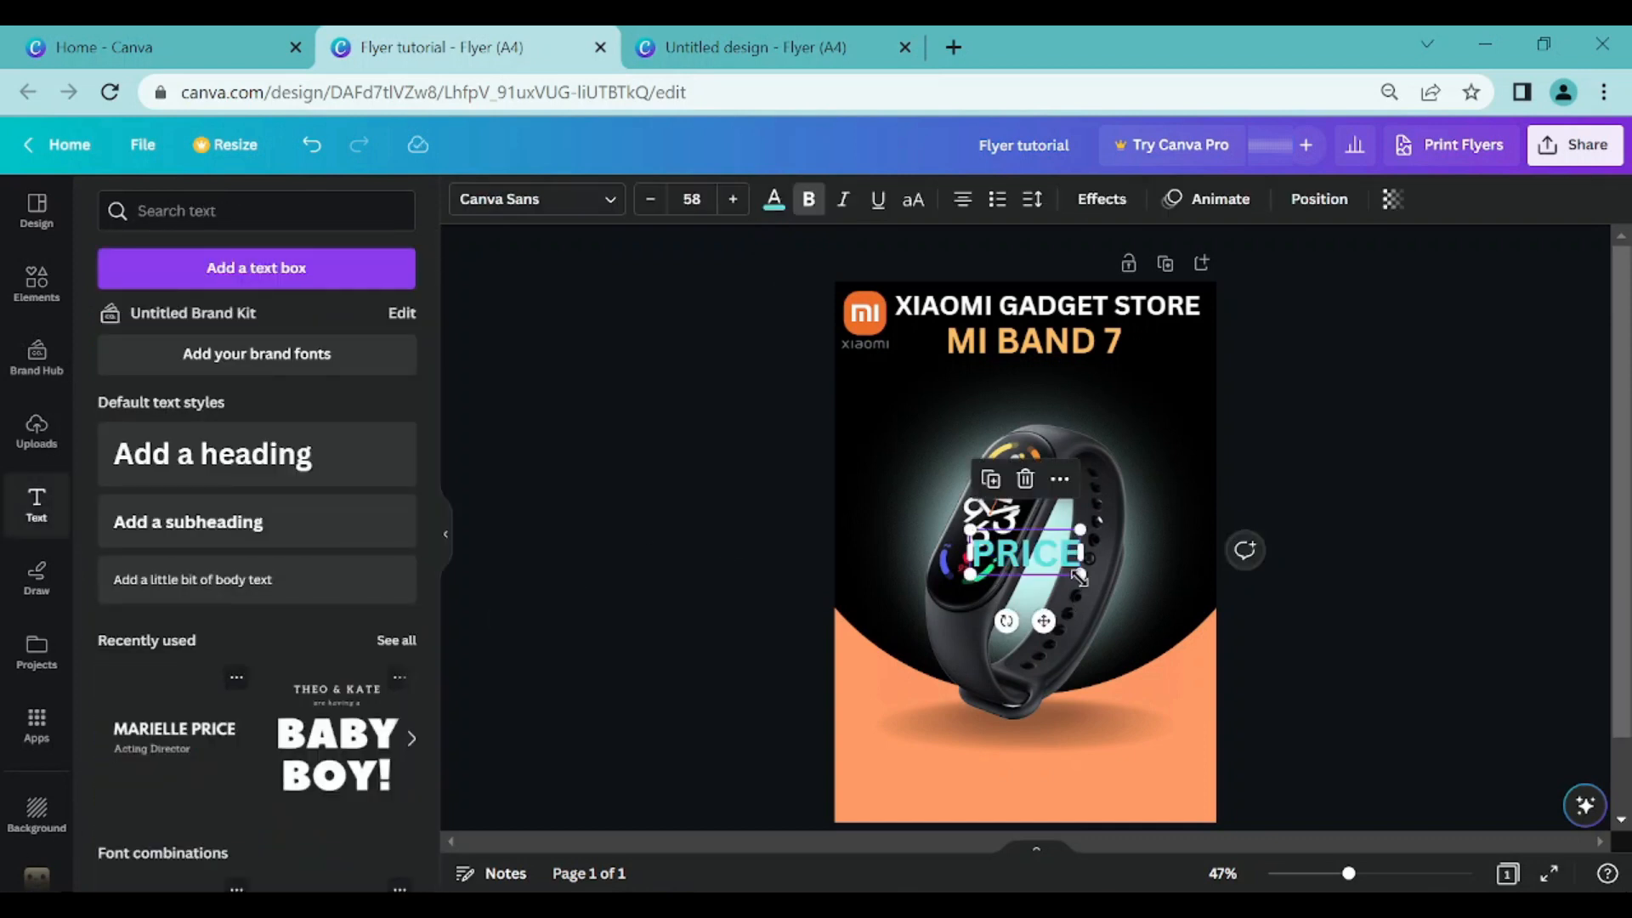
left_click_drag(1079, 578, 1067, 571)
left_click_drag(1011, 619, 954, 447)
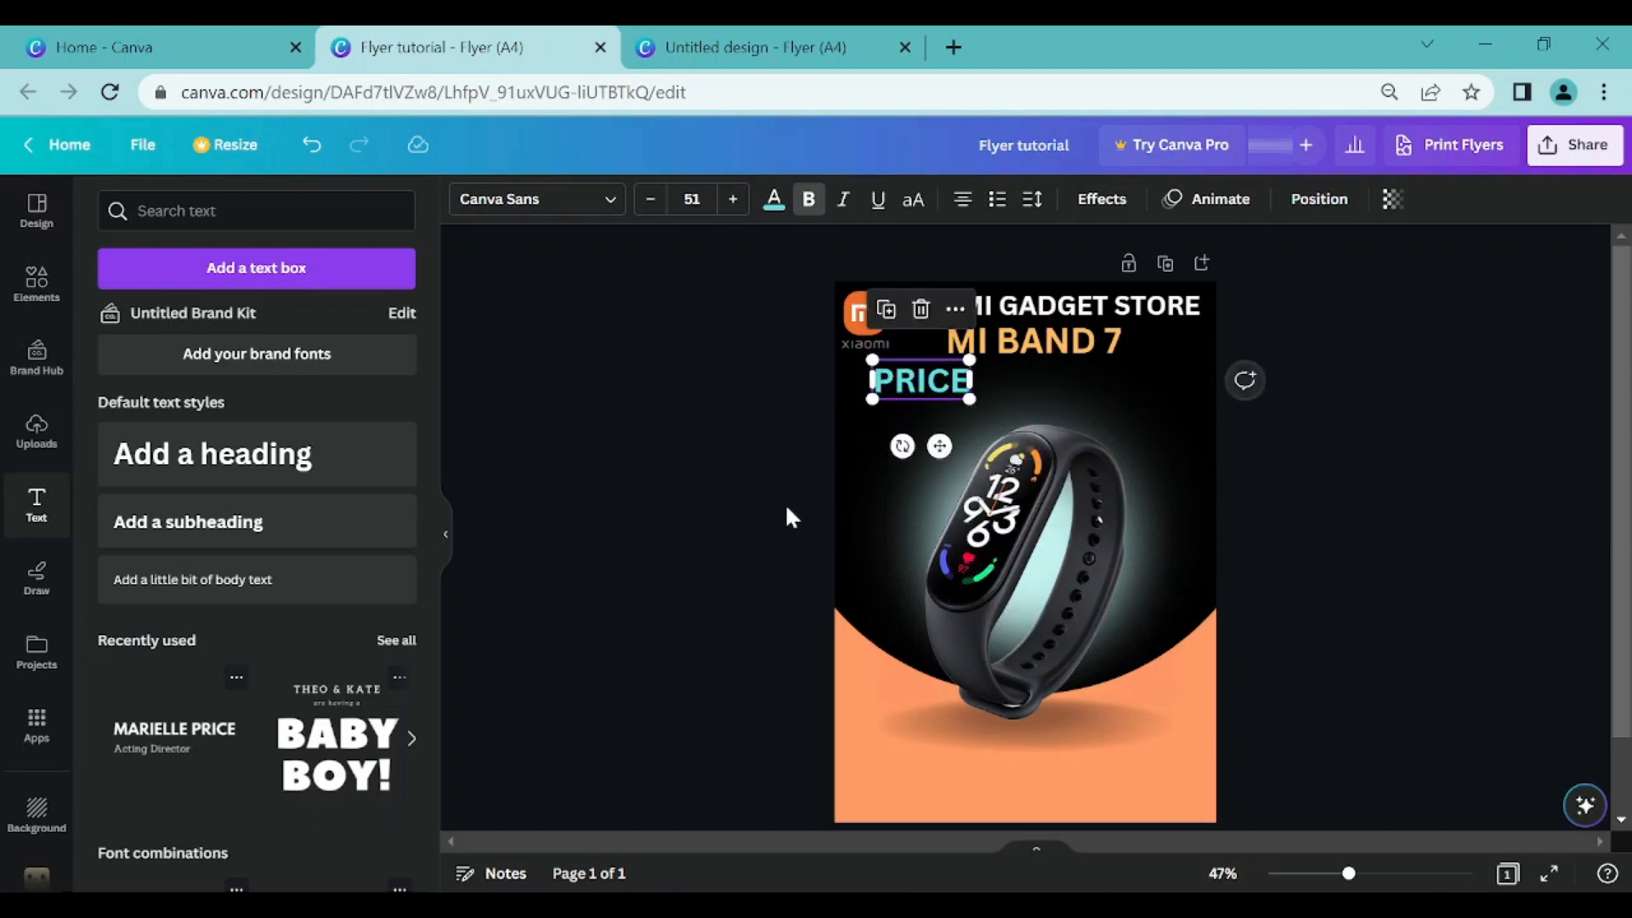
left_click(703, 459)
left_click(956, 389)
left_click_drag(939, 446, 947, 446)
left_click(693, 502)
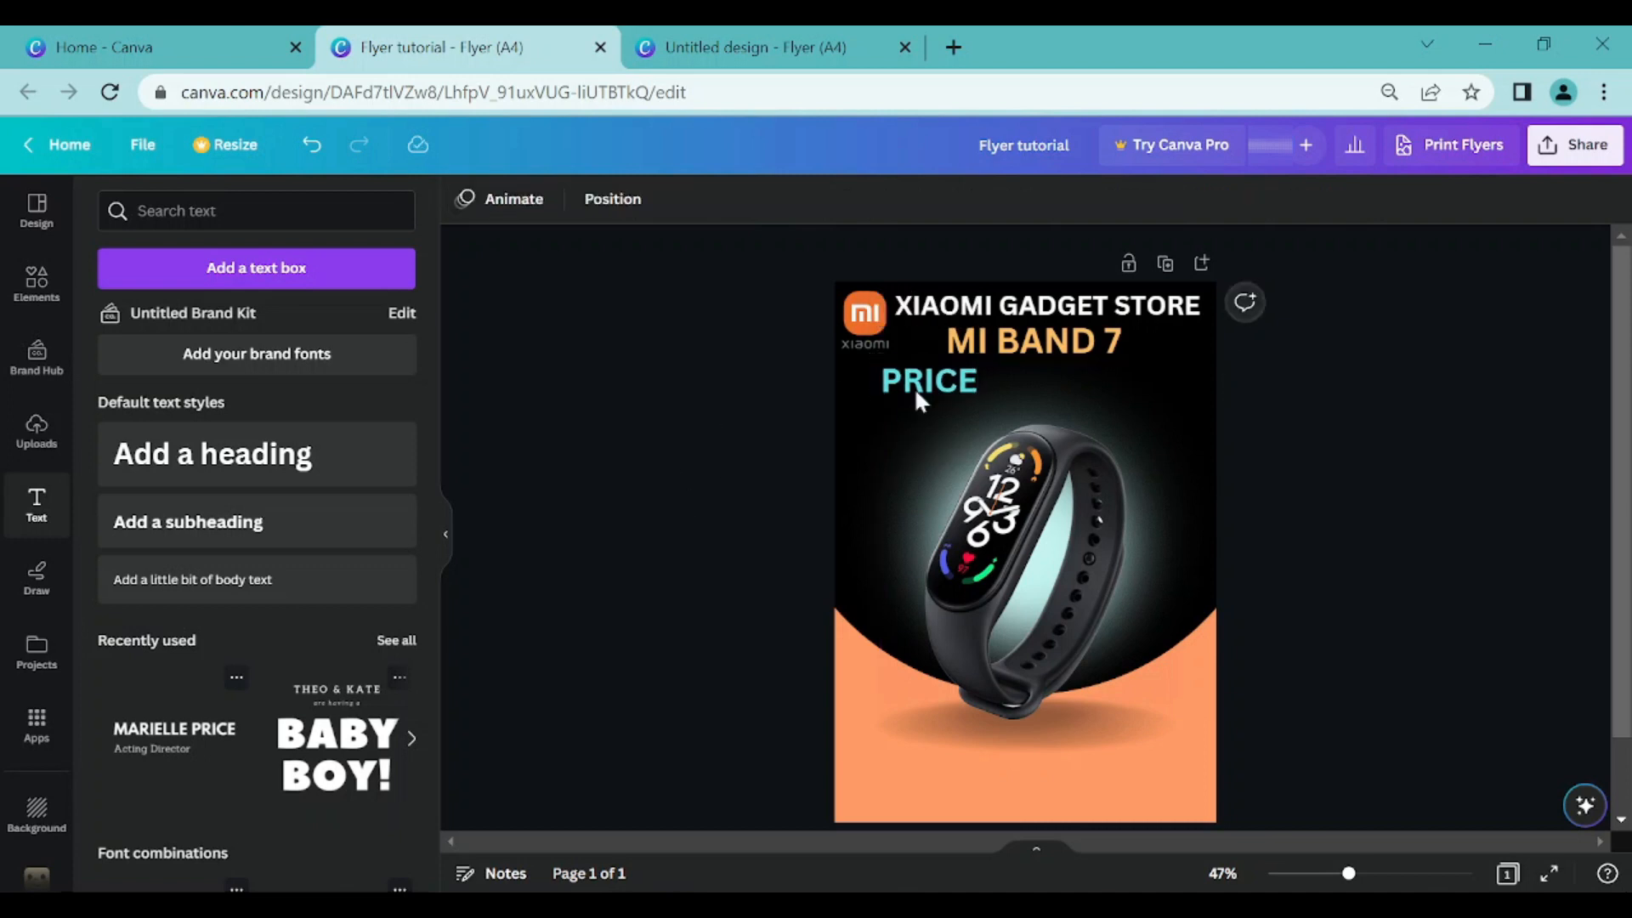
- Add a subheading reading "Rp,700.000" and colour it turquoise
left_click(244, 540)
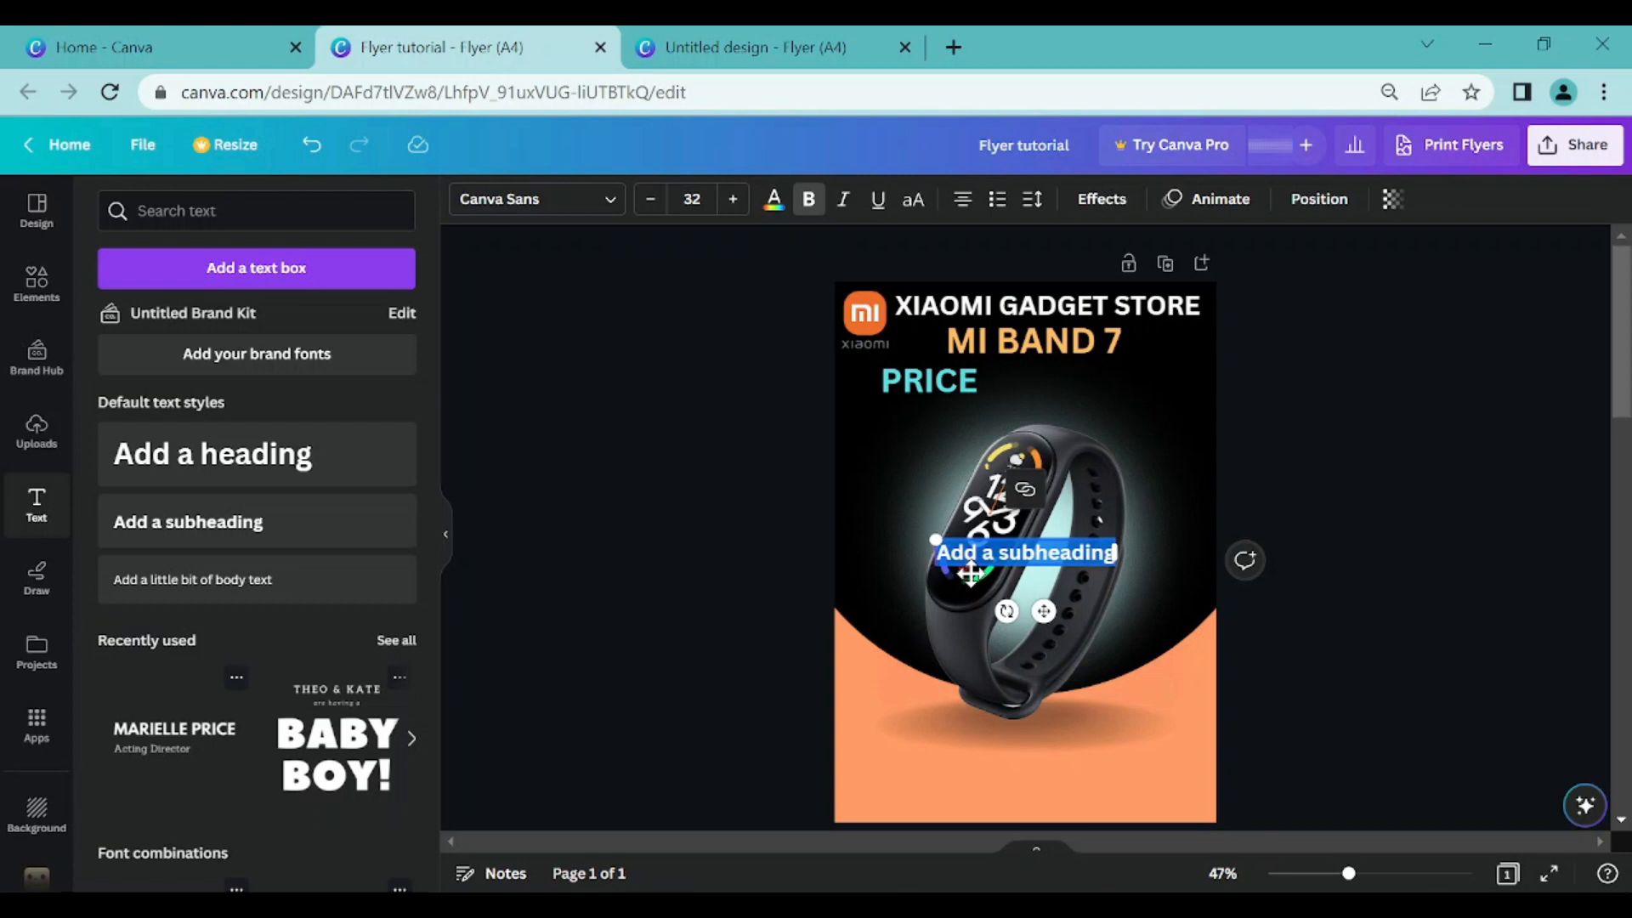
type("Rp,700.000")
key("ctrl+a")
left_click(774, 202)
left_click(285, 323)
left_click(599, 498)
left_click(1026, 553)
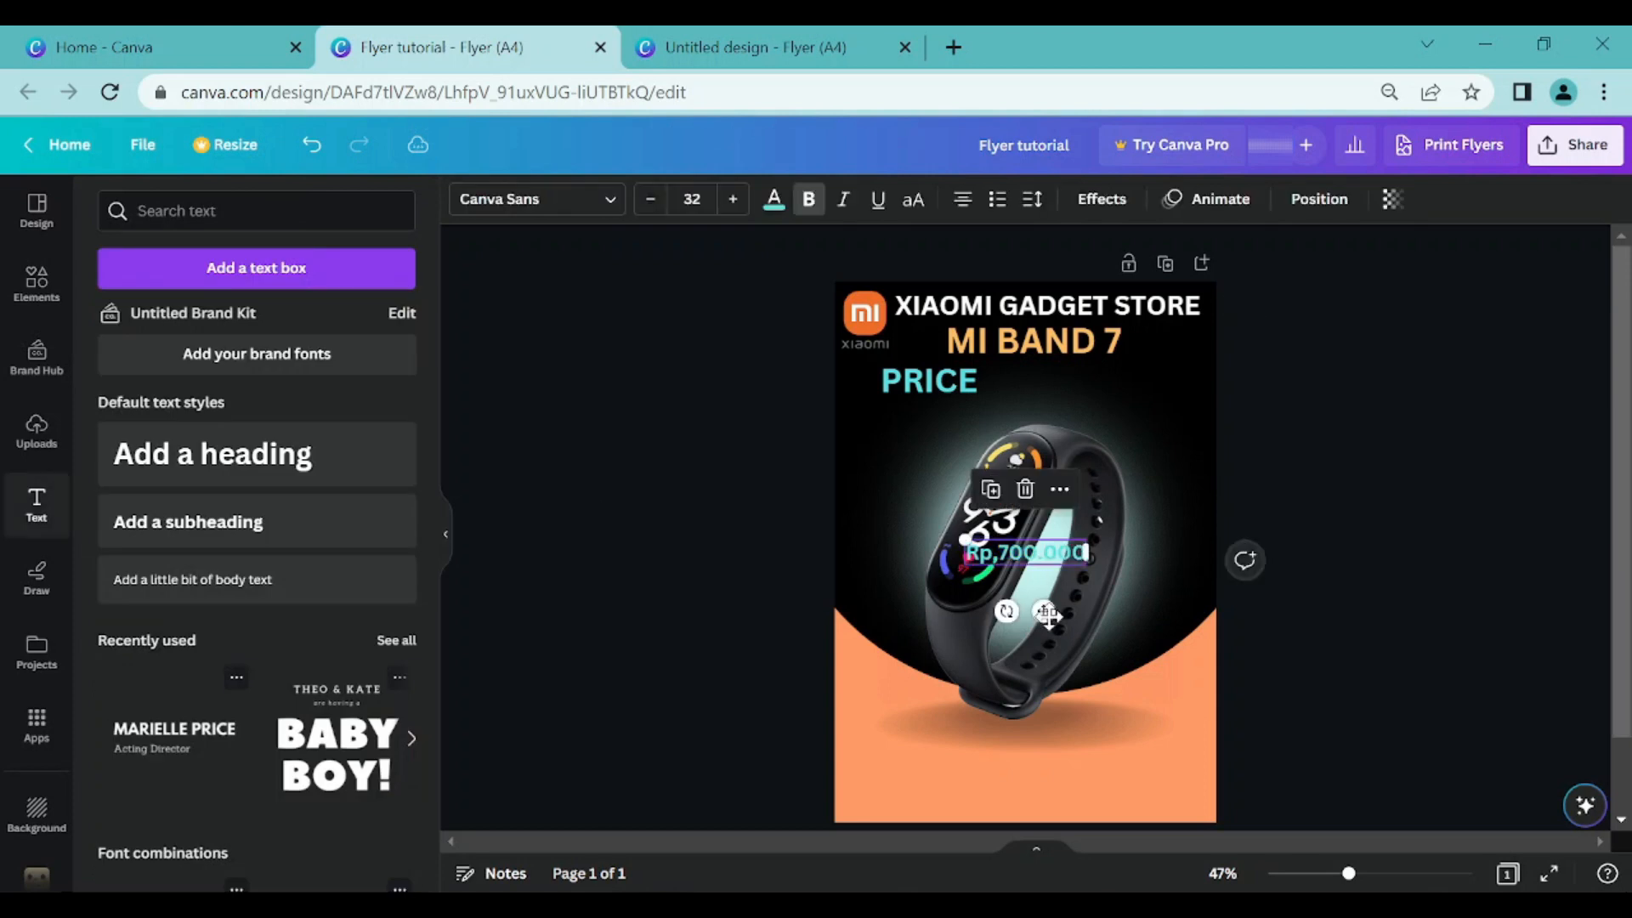
- Set the price amount's font size to 37 and move it to the right of the PRICE heading
left_click_drag(1044, 611, 1066, 447)
left_click(733, 199)
left_click(733, 199)
left_click(732, 199)
left_click(733, 199)
left_click(733, 199)
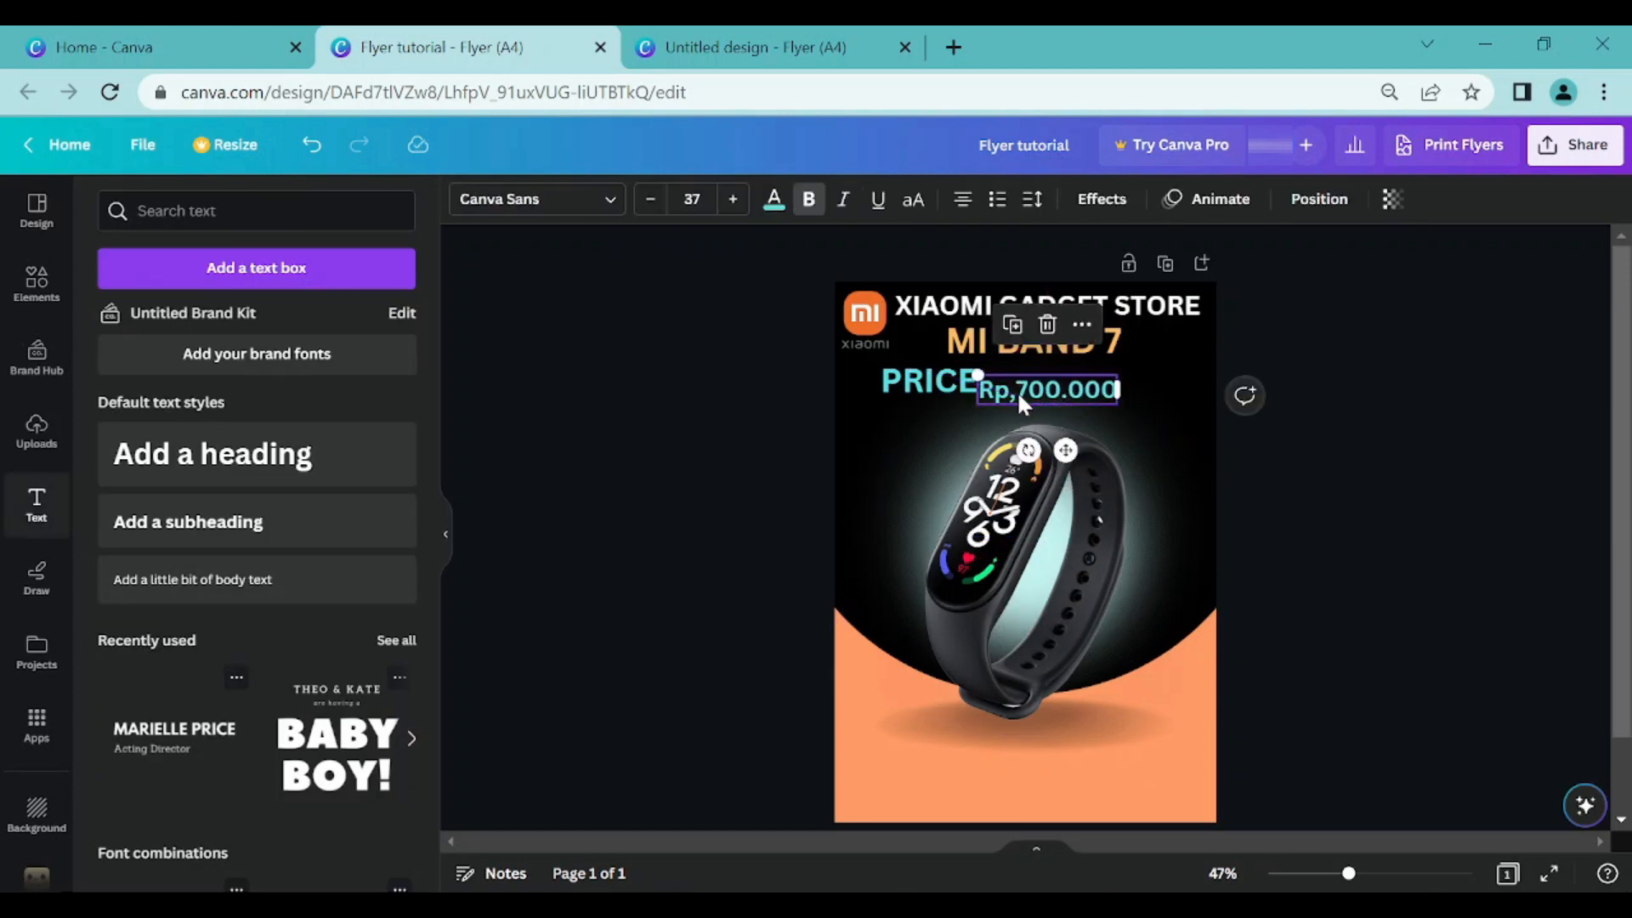
left_click(1026, 491)
left_click_drag(1079, 391, 1127, 386)
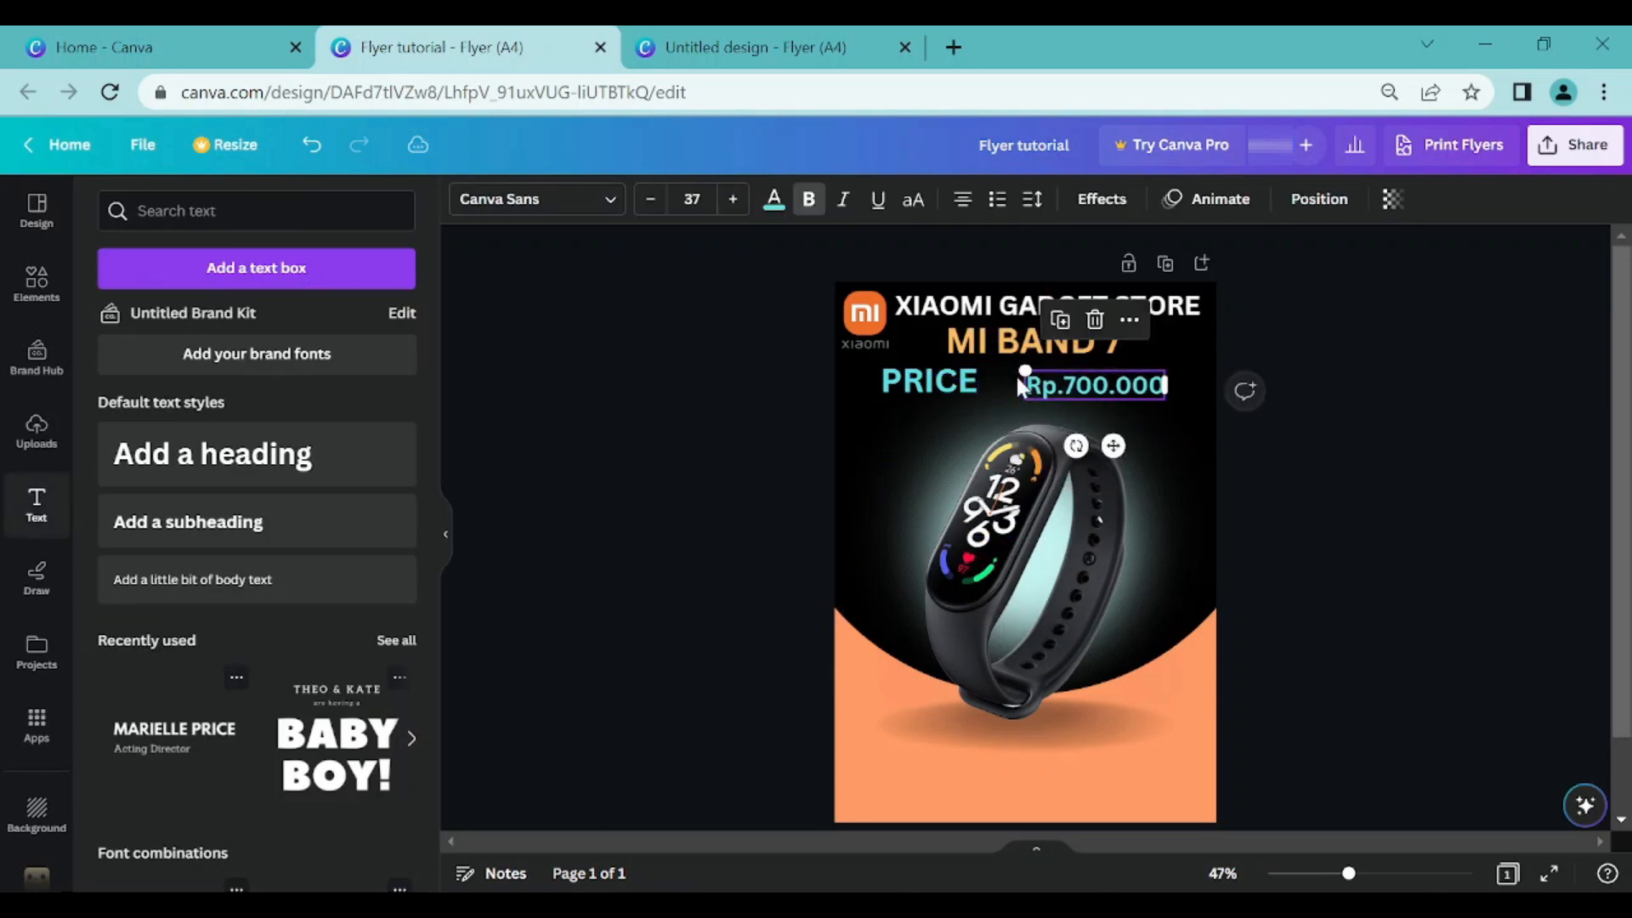
- Bring the PRICE heading and the amount closer together under the title, with the amount slightly lower
left_click(948, 382)
left_click_drag(950, 450, 981, 451)
left_click(1030, 459)
left_click(1097, 387)
left_click_drag(1112, 445, 1095, 454)
left_click(1146, 466)
- Add a new subheading near the flyer's bottom edge and colour it white
scroll(885, 517, "down", 2)
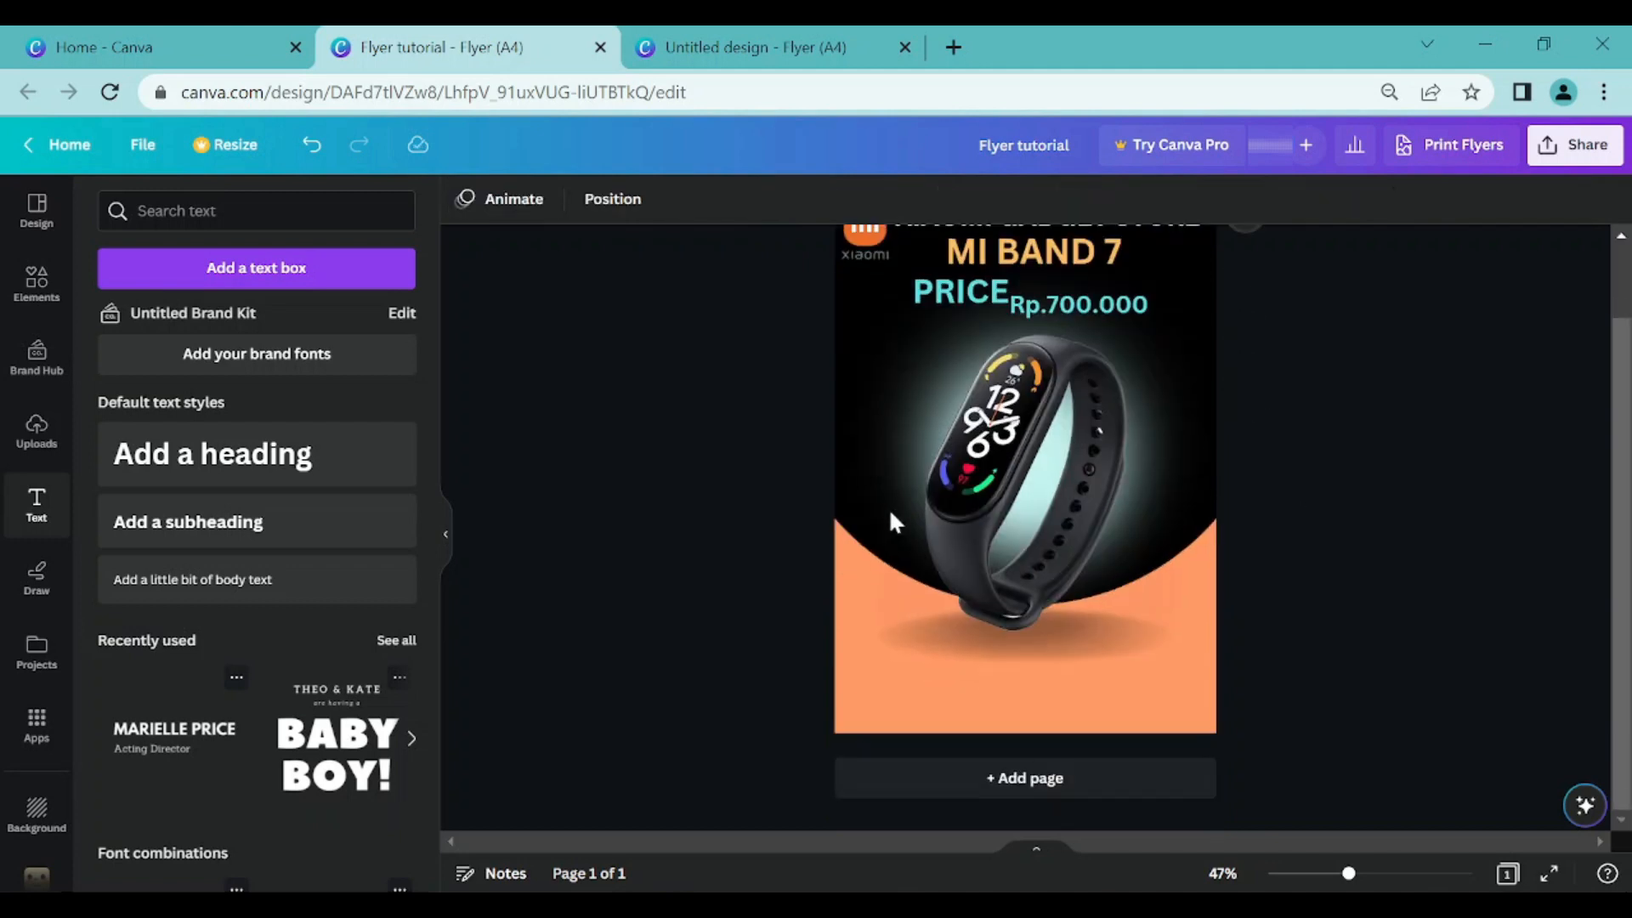
left_click(201, 541)
left_click_drag(1044, 537, 1035, 776)
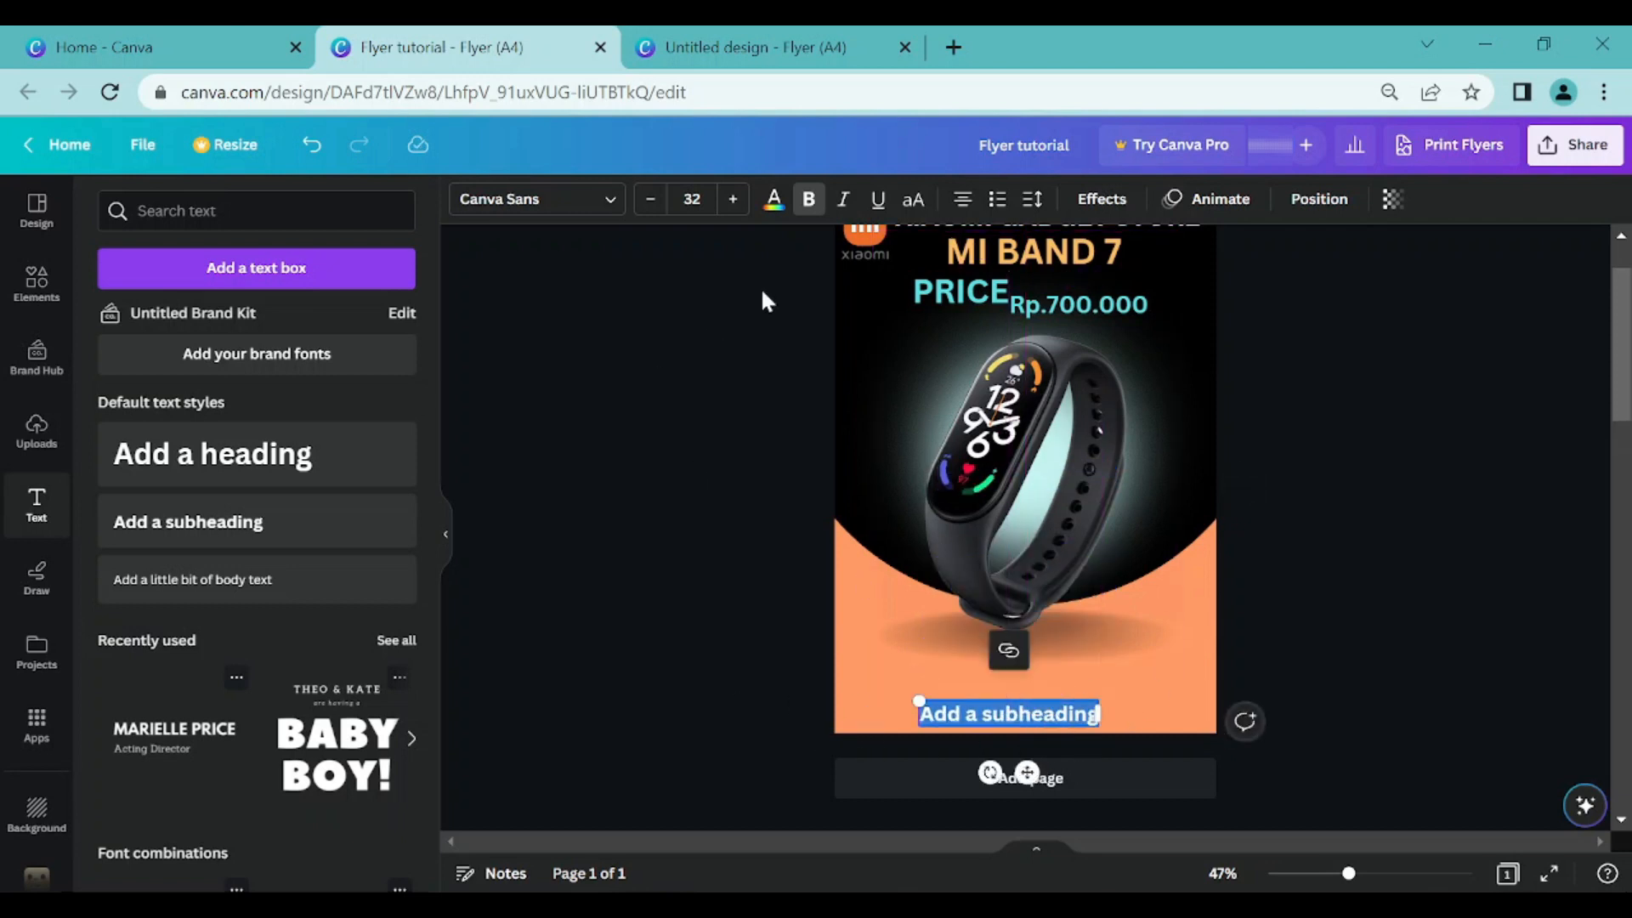
left_click(773, 202)
left_click(115, 387)
- Replace the bottom subheading with the Notepad sentence "All products are available for free delivery in logos."
left_click(838, 905)
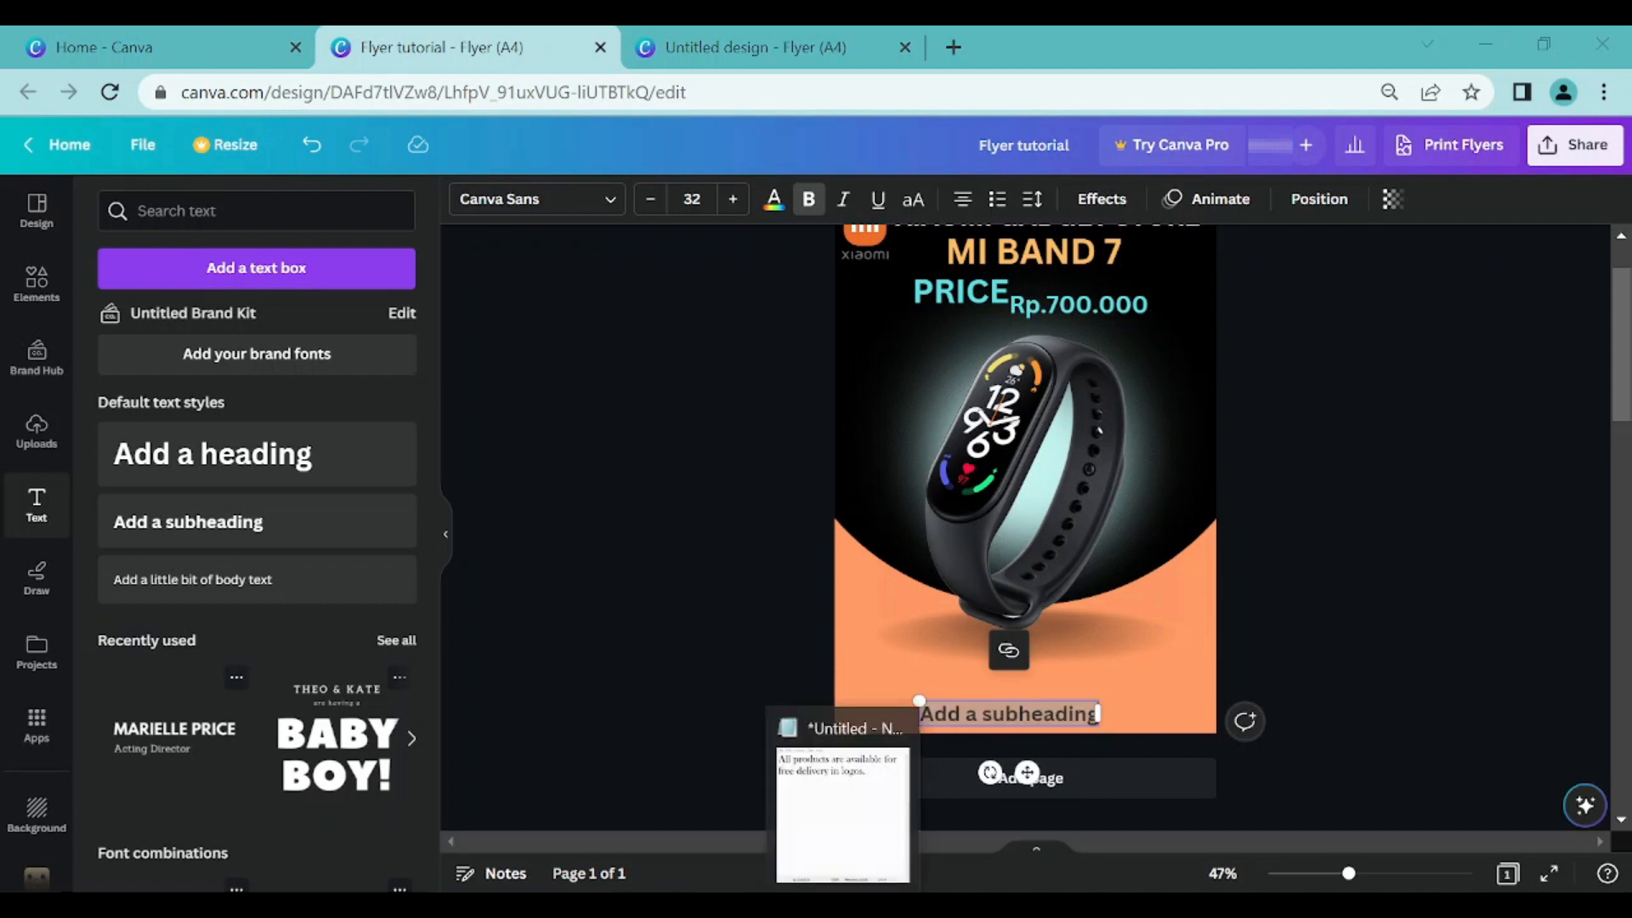
left_click_drag(1224, 204, 803, 128)
key("ctrl+c")
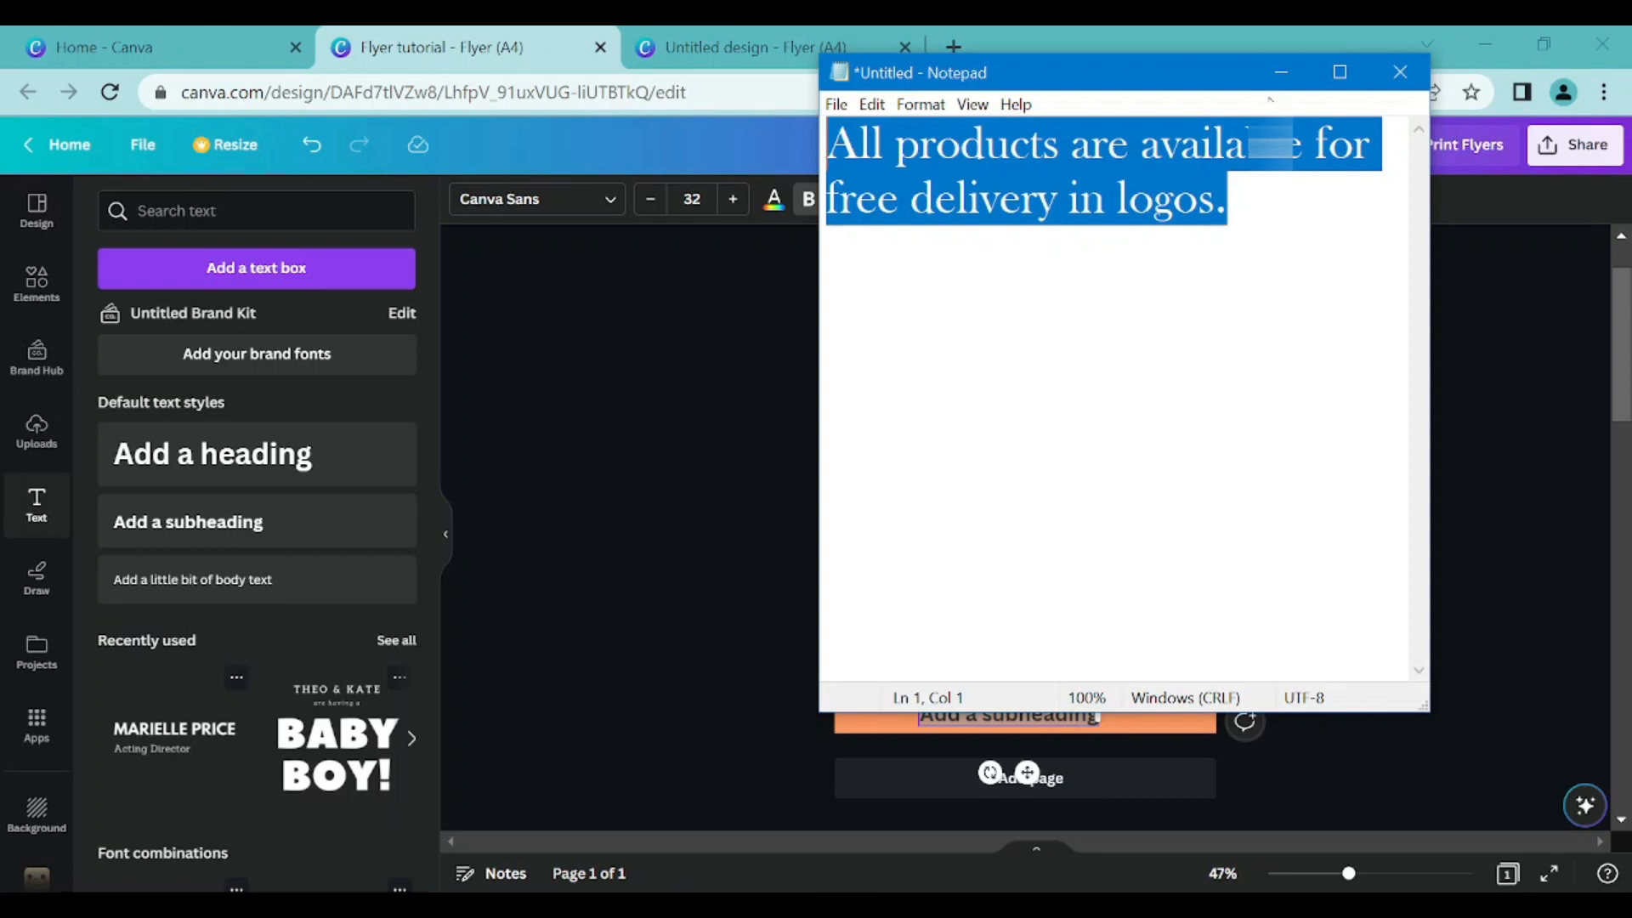
left_click(1281, 73)
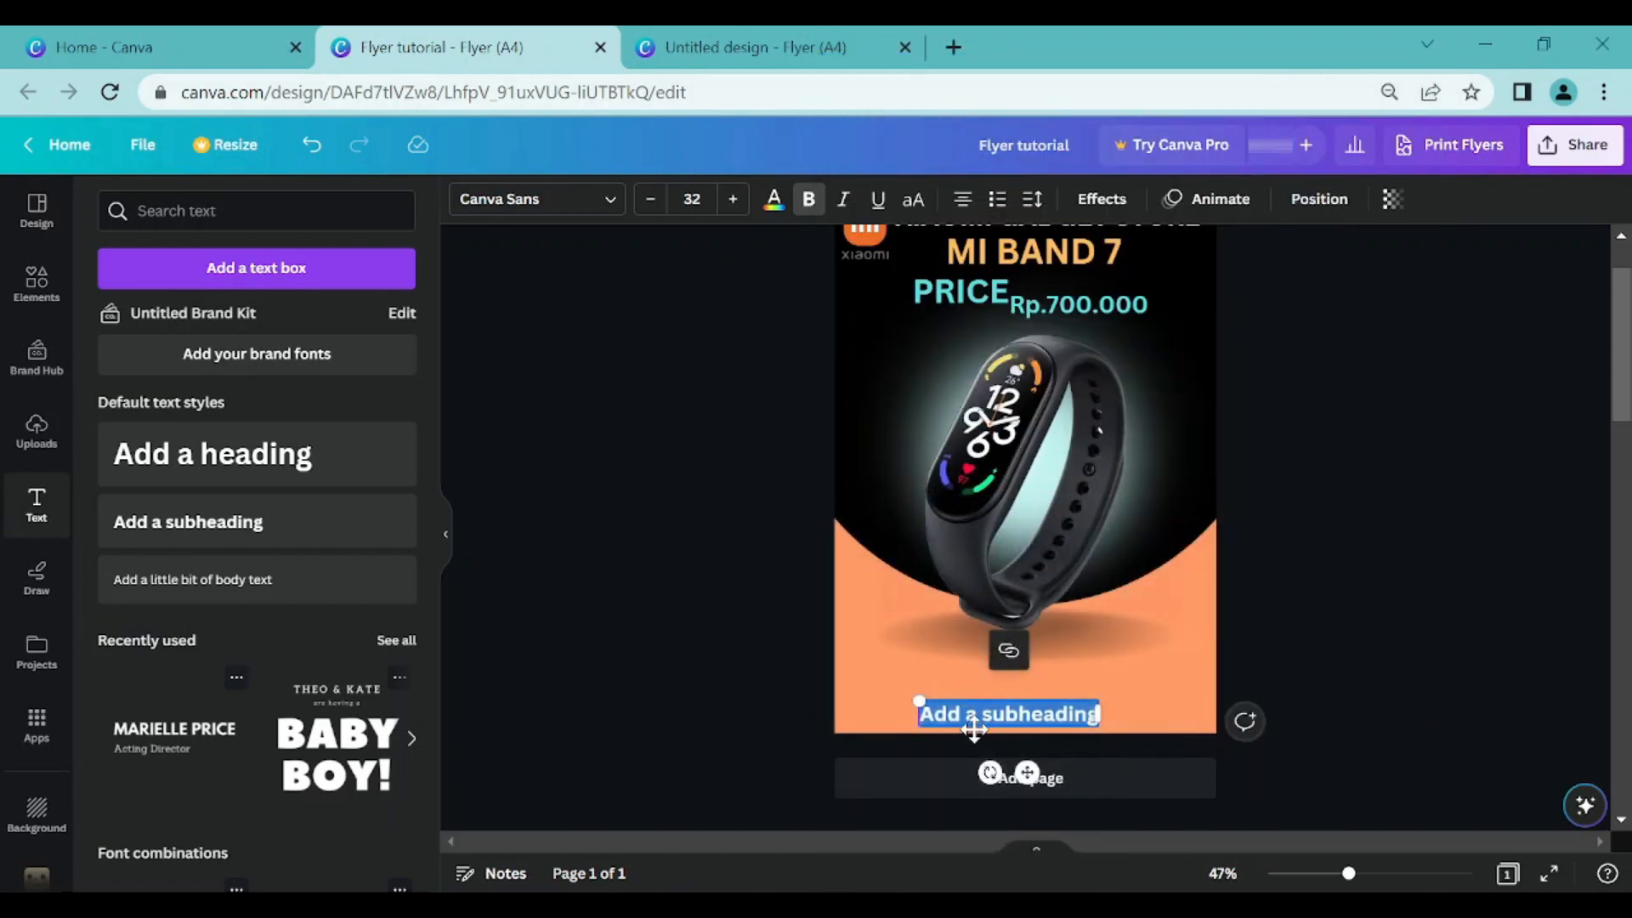
key("ctrl+v")
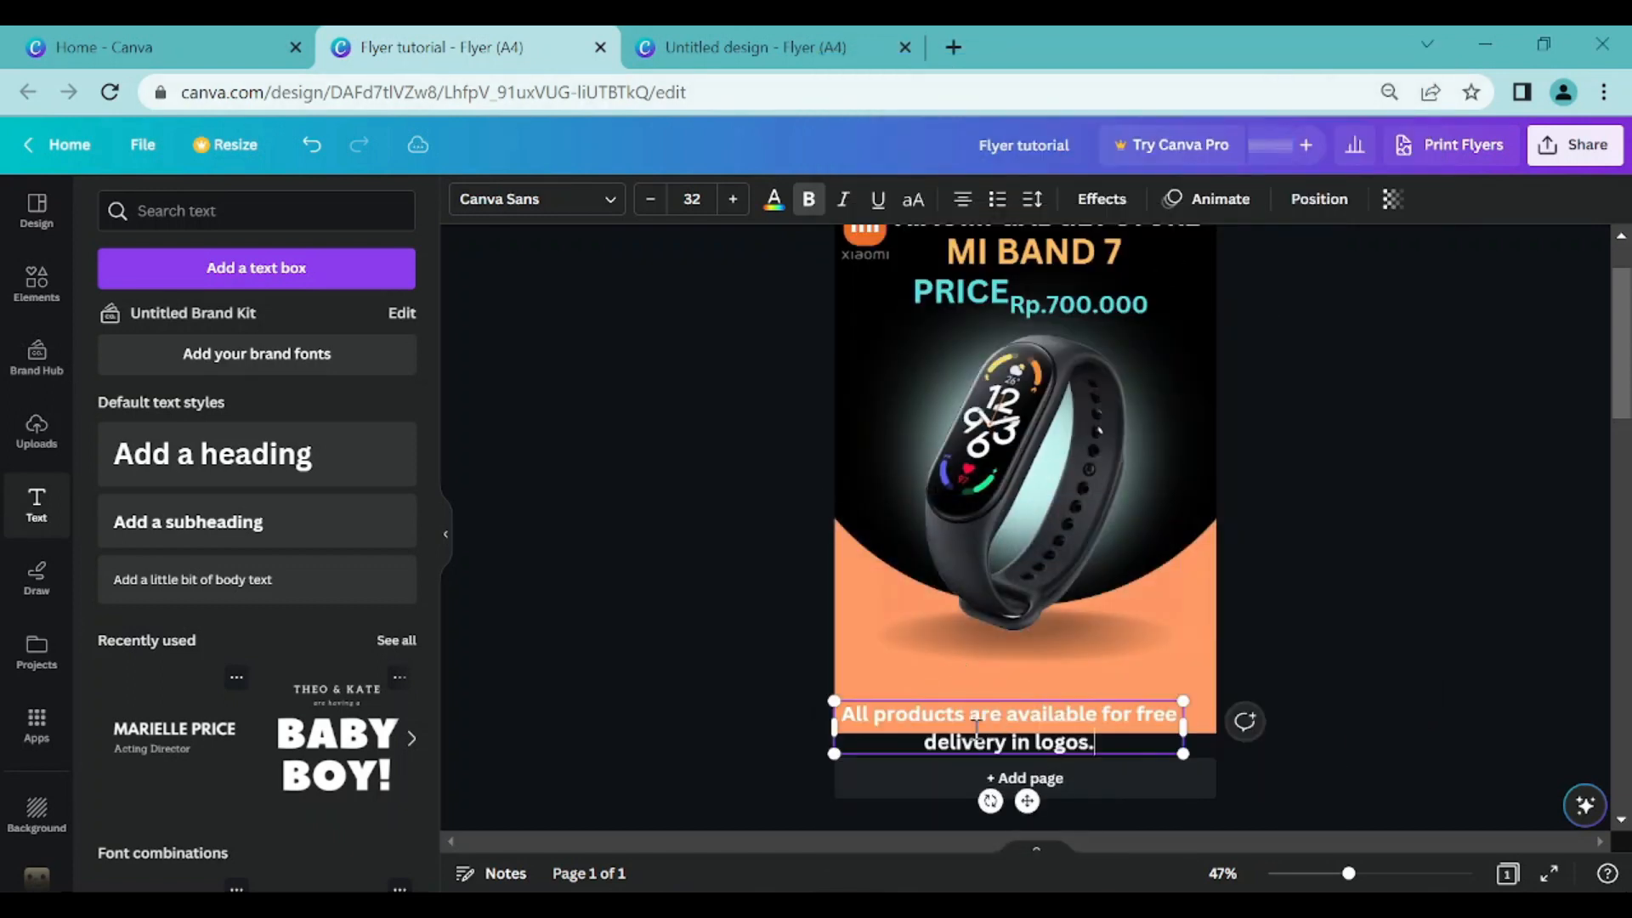
- Reduce the font size of the whole delivery sentence to 21
left_click_drag(1102, 745, 809, 722)
left_click(1108, 742)
left_click_drag(1109, 742, 843, 712)
left_click(651, 200)
left_click(651, 200)
left_click(651, 201)
left_click(662, 208)
left_click(661, 207)
left_click(662, 207)
left_click(661, 207)
left_click(661, 208)
left_click(662, 207)
left_click(662, 207)
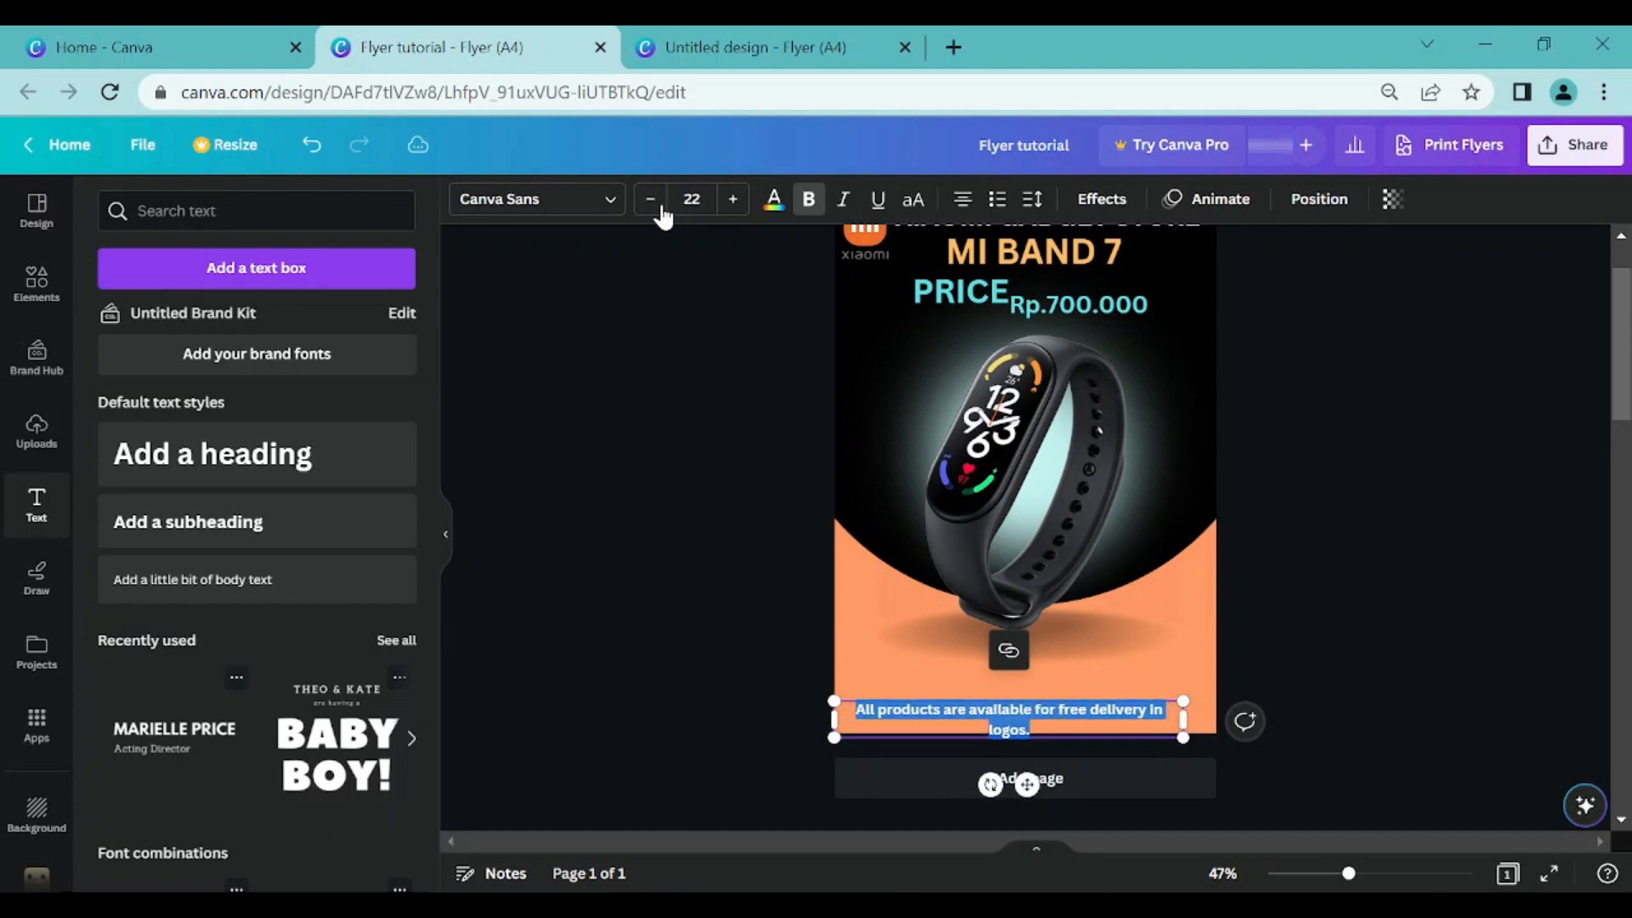
left_click(661, 208)
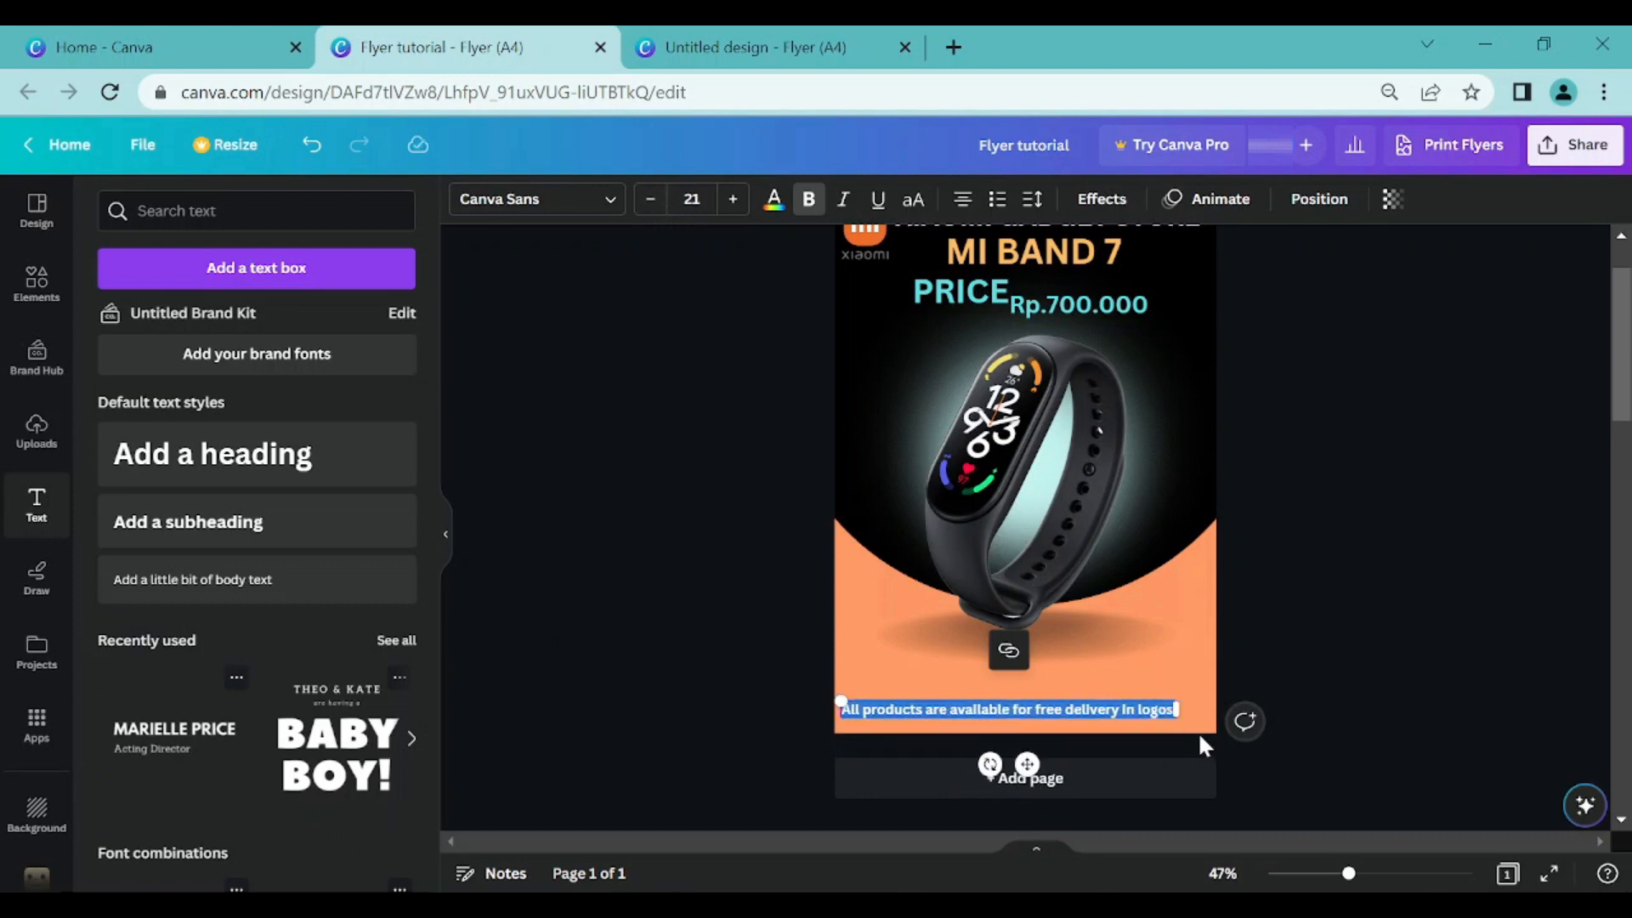
- Scale the delivery sentence up to size 23.9 so that it spans the flyer's full width
left_click_drag(1183, 717, 1223, 723)
left_click_drag(838, 724, 831, 728)
left_click_drag(1045, 772, 1042, 768)
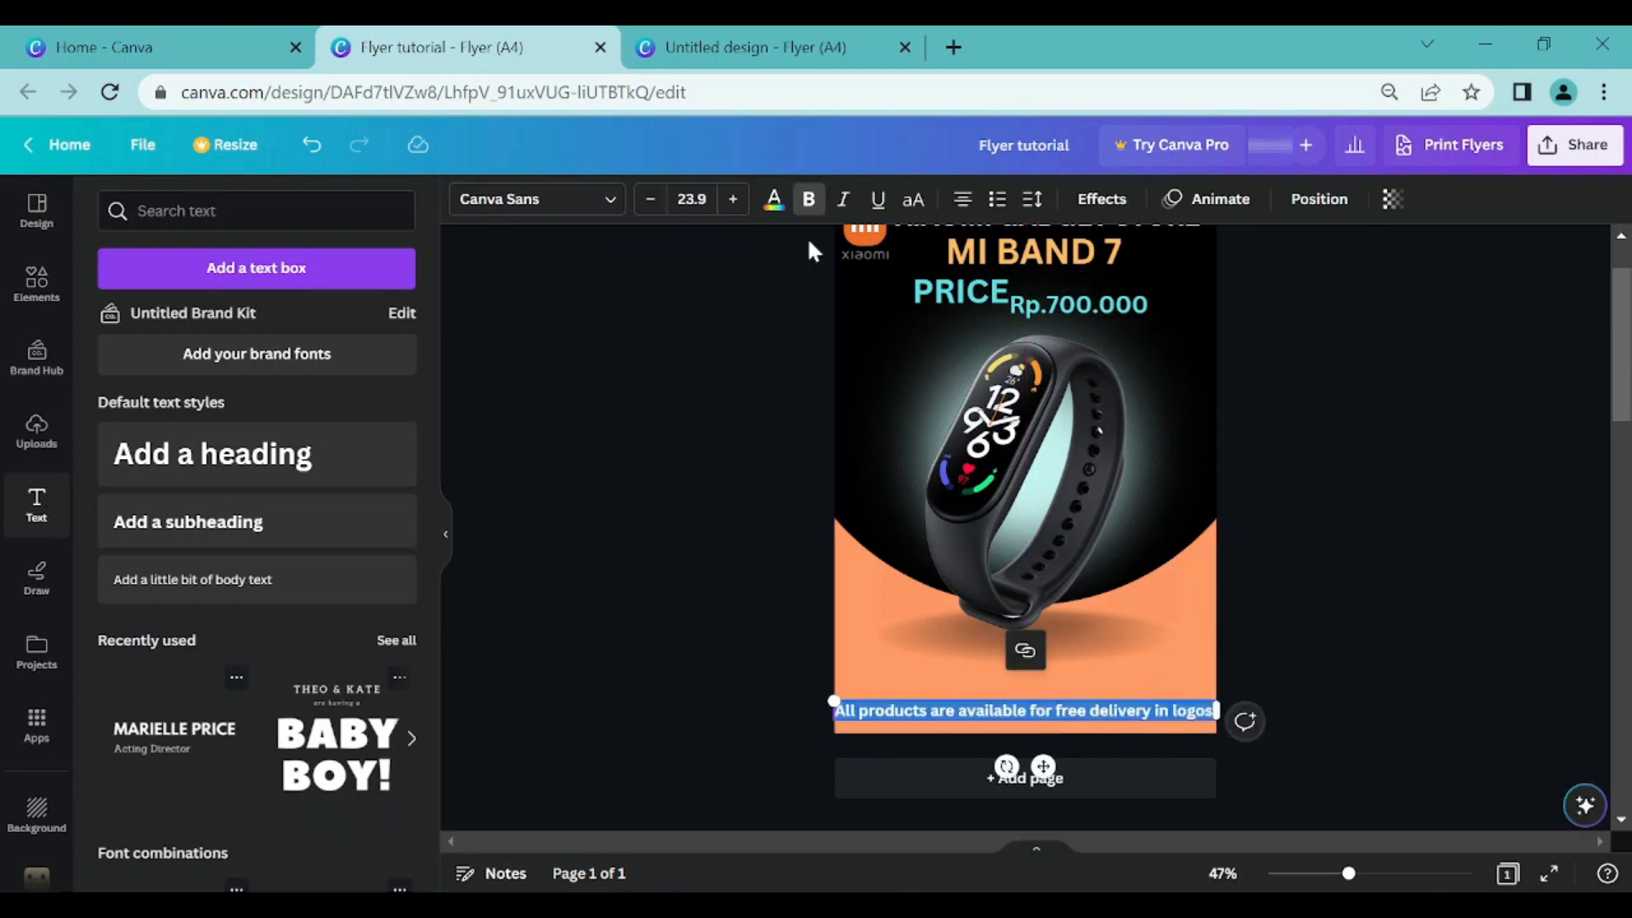
- Try dark blue as the text colour of the delivery sentence
left_click(773, 199)
scroll(262, 451, "down", 3)
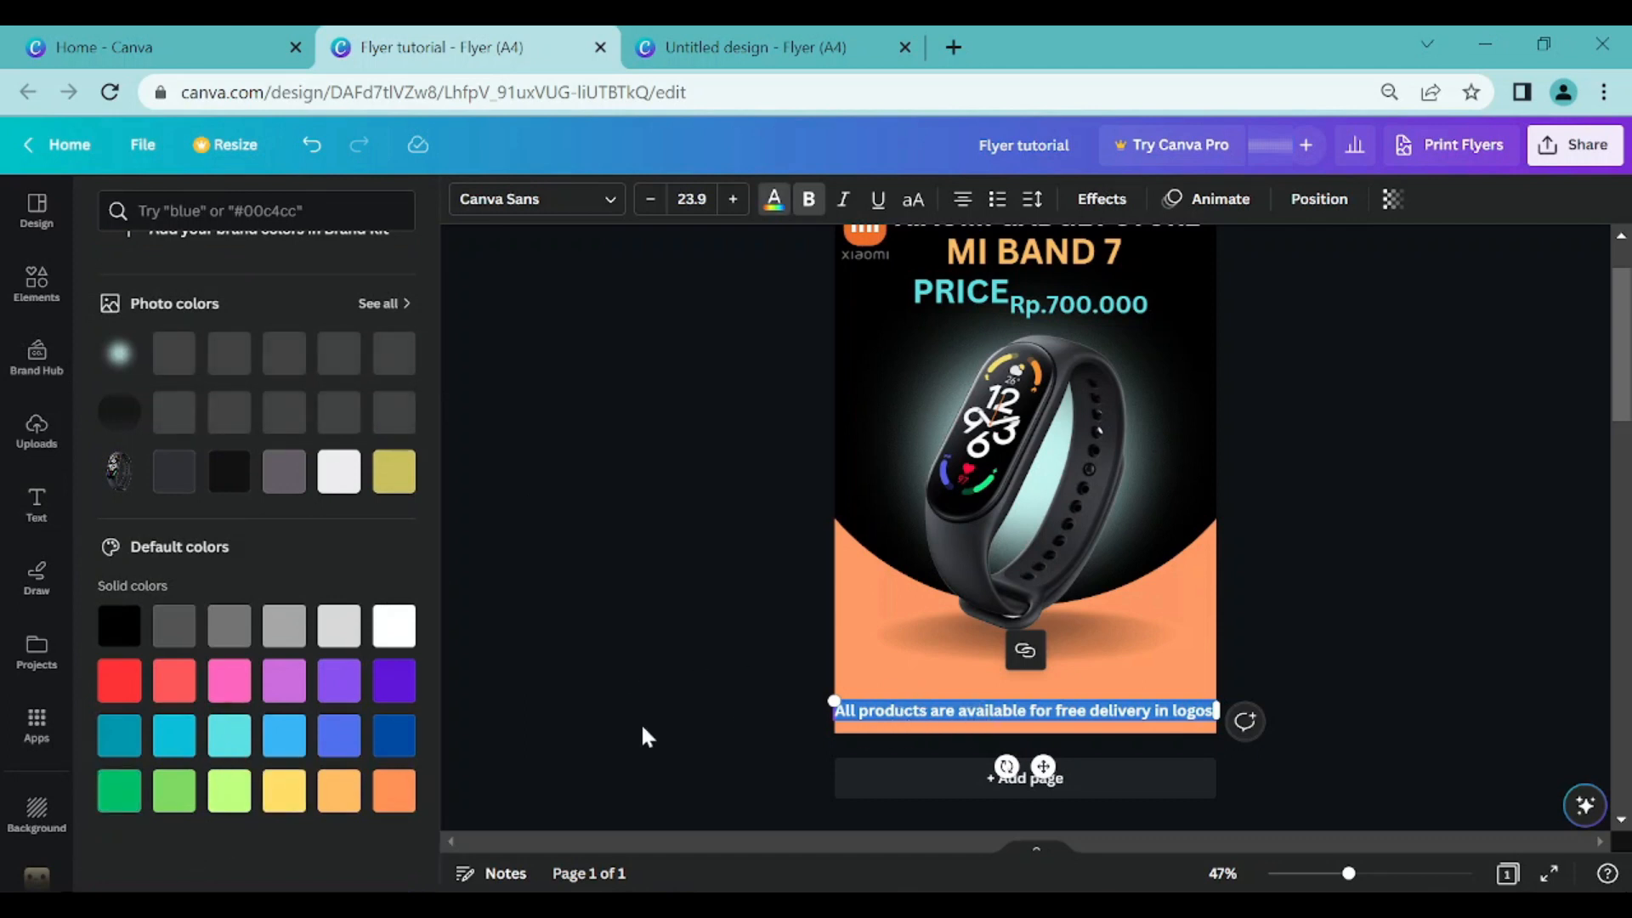
left_click(397, 742)
left_click(614, 677)
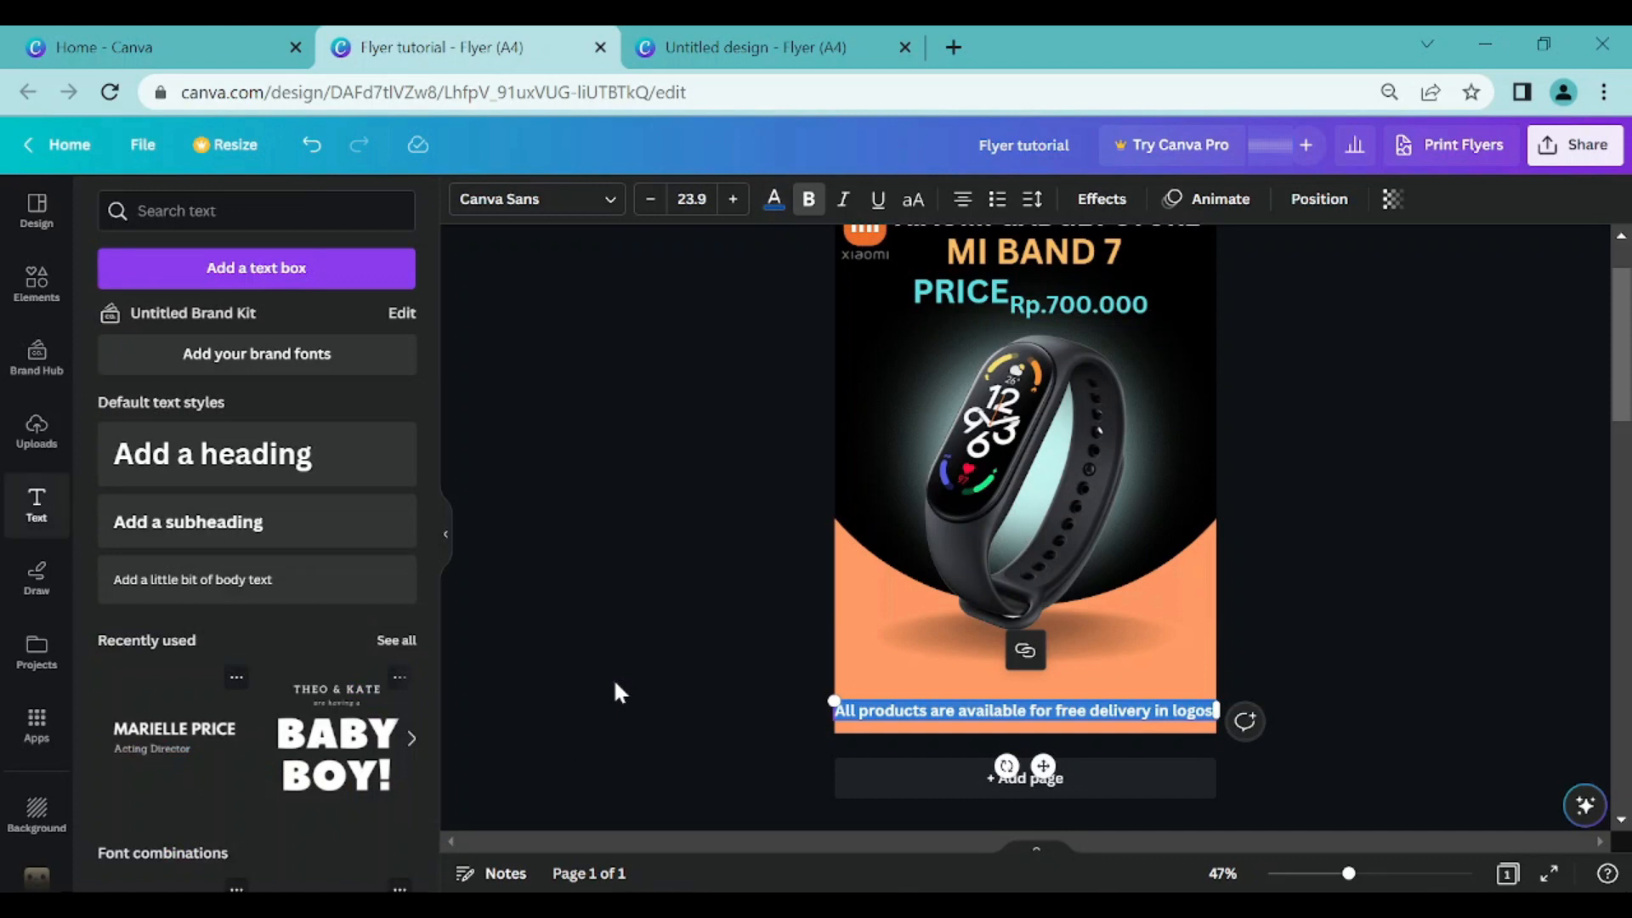
- Colour the delivery sentence black and move it slightly closer to the flyer's bottom edge
double_click(911, 710)
left_click(774, 198)
left_click(119, 631)
left_click(574, 603)
left_click(959, 712)
left_click_drag(1048, 768, 1049, 777)
- Make the delivery sentence italic and fine-tune its font size to fit within the flyer's width
double_click(1105, 721)
left_click(843, 200)
left_click(717, 562)
left_click(1012, 725)
triple_click(650, 201)
double_click(735, 202)
left_click(725, 589)
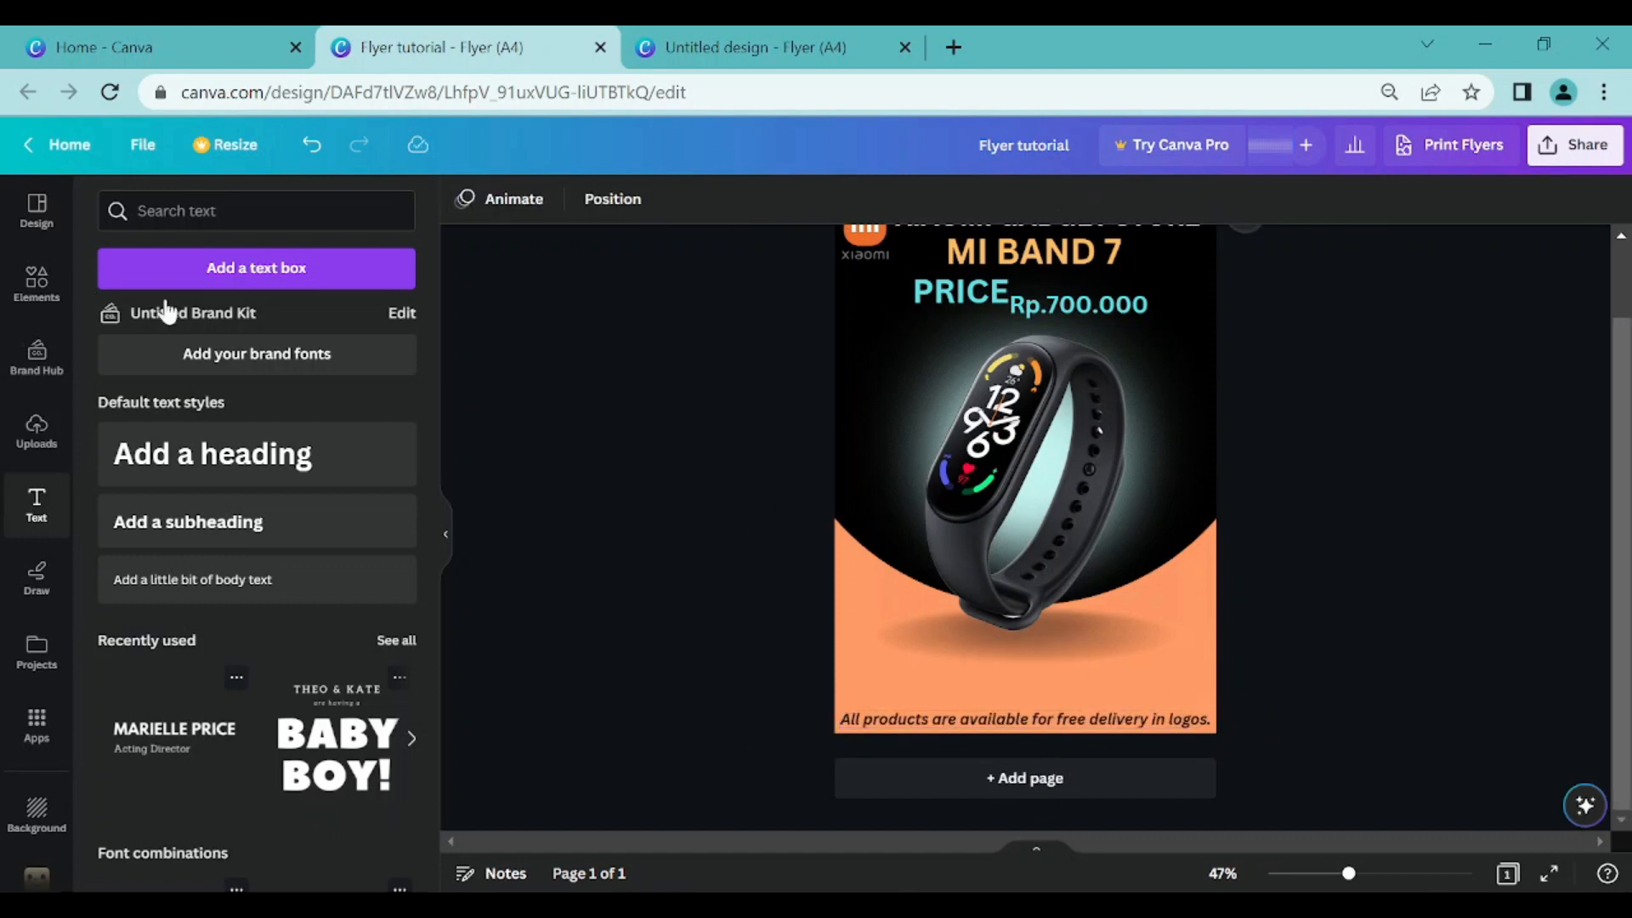
- Search the elements library for "website icon" and add the bold globe graphic to the flyer
scroll(767, 560, "up", 2)
scroll(767, 560, "down", 2)
left_click(36, 280)
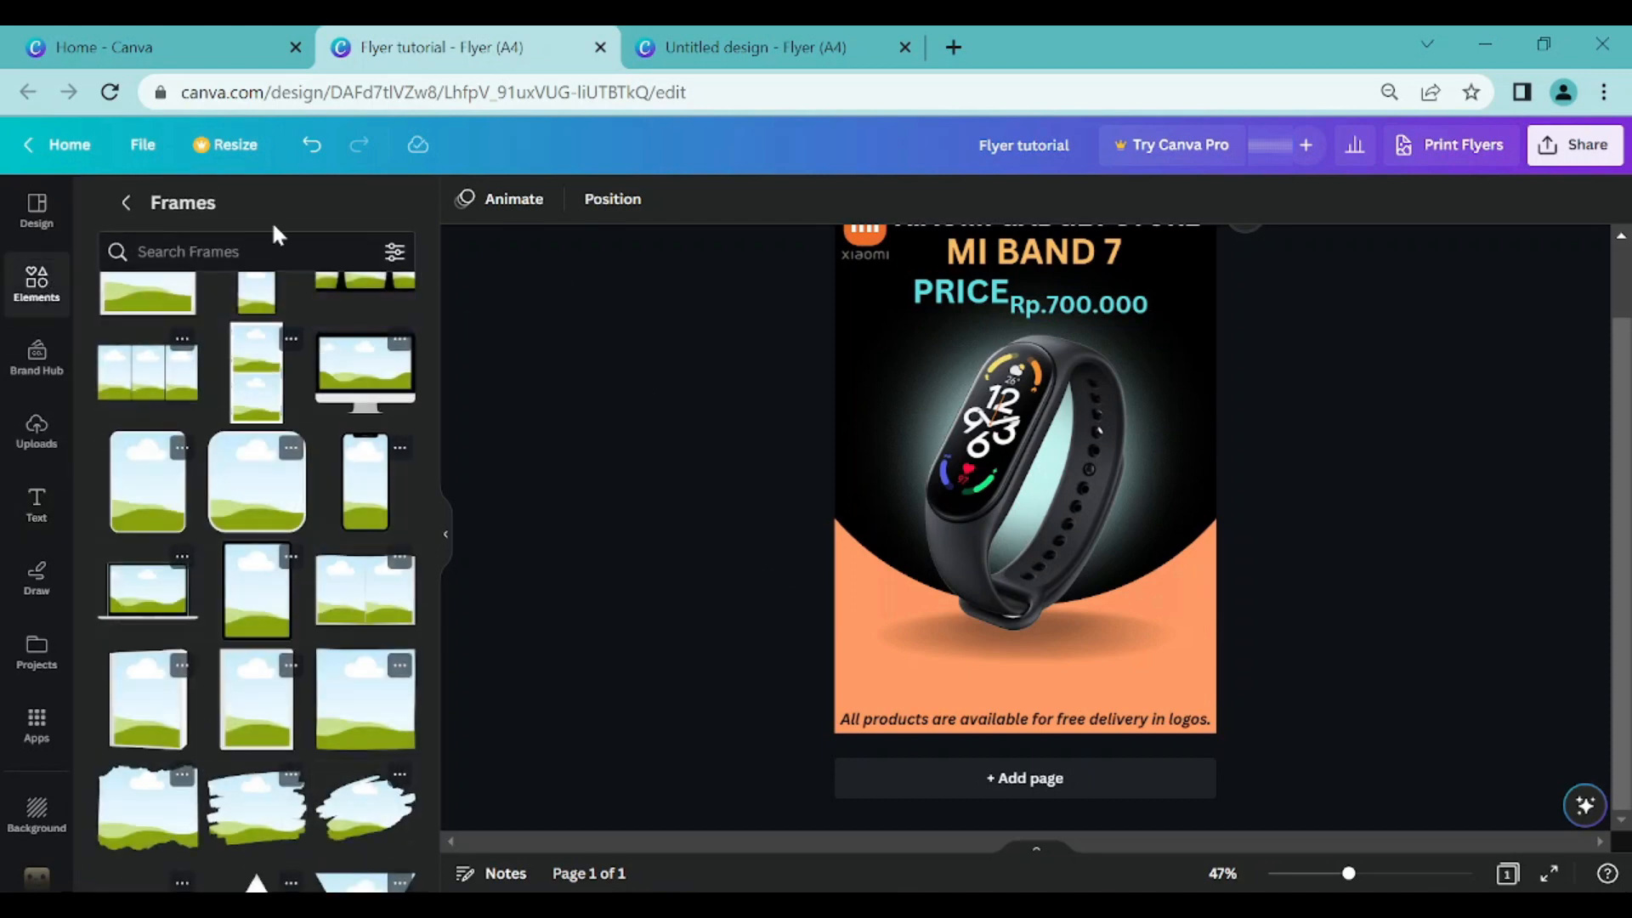
left_click(128, 202)
left_click(225, 214)
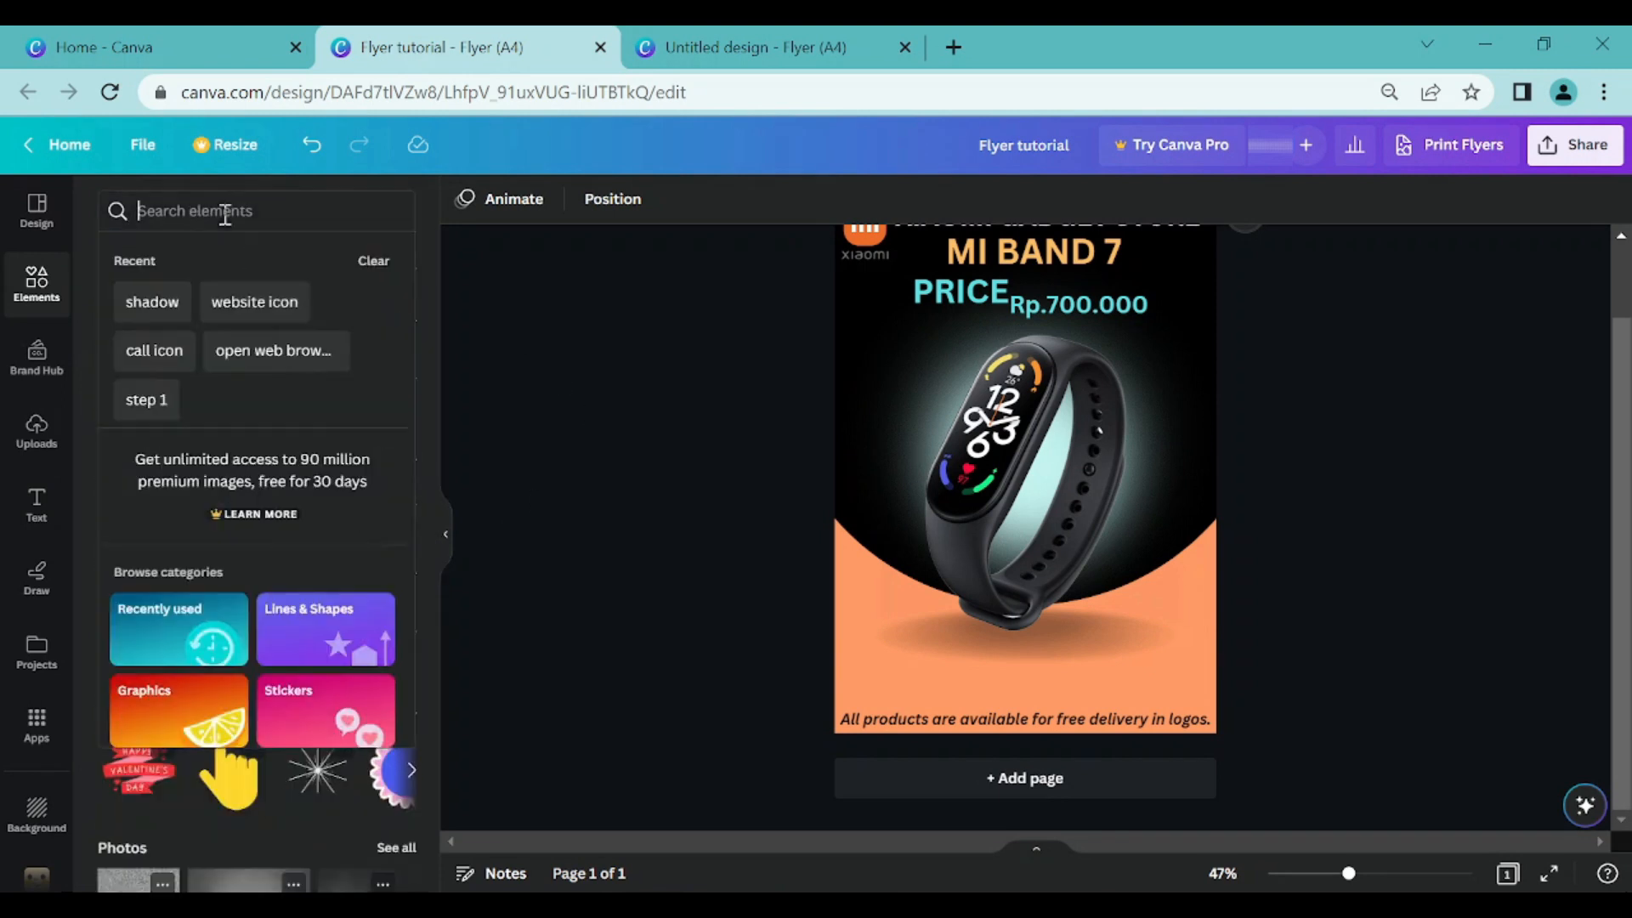
left_click(768, 483)
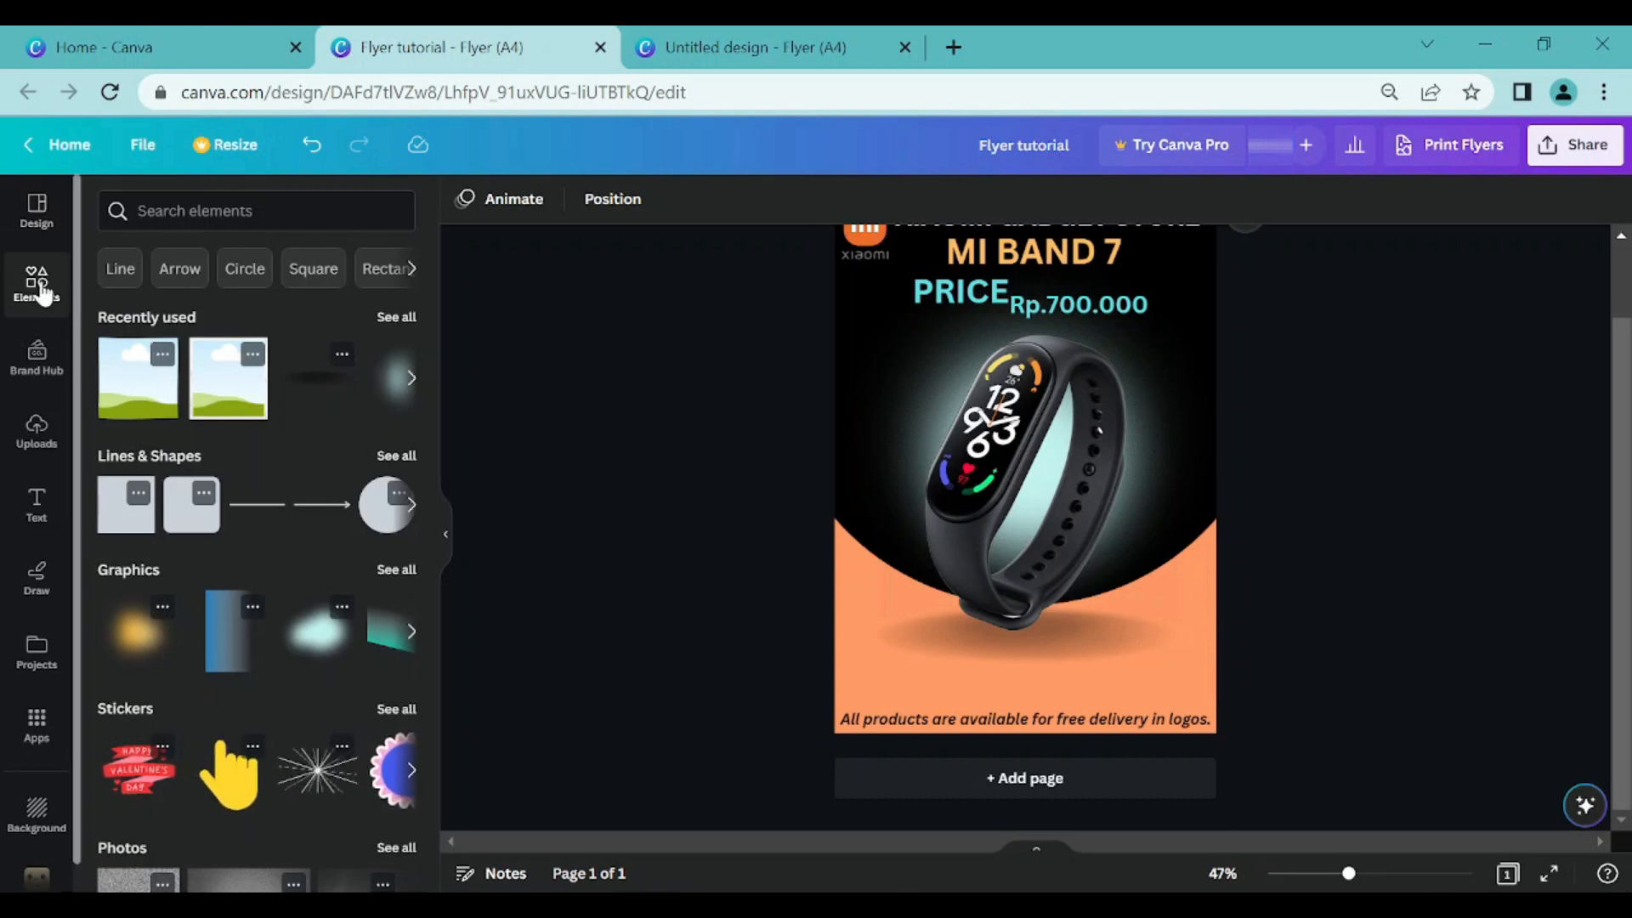
left_click(209, 213)
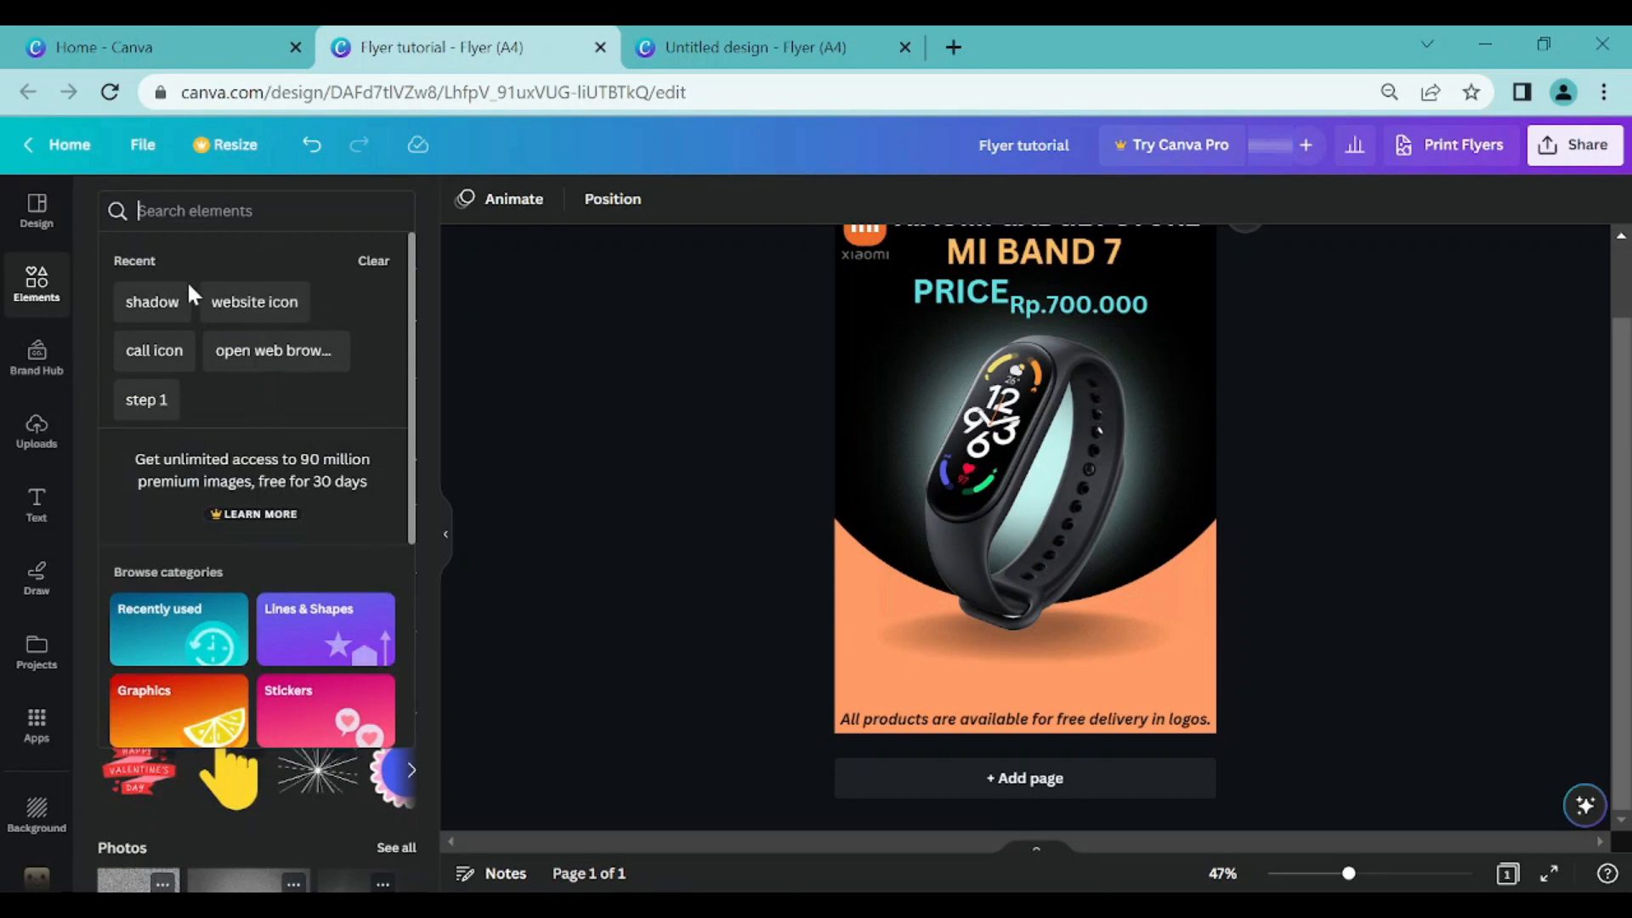
left_click(268, 306)
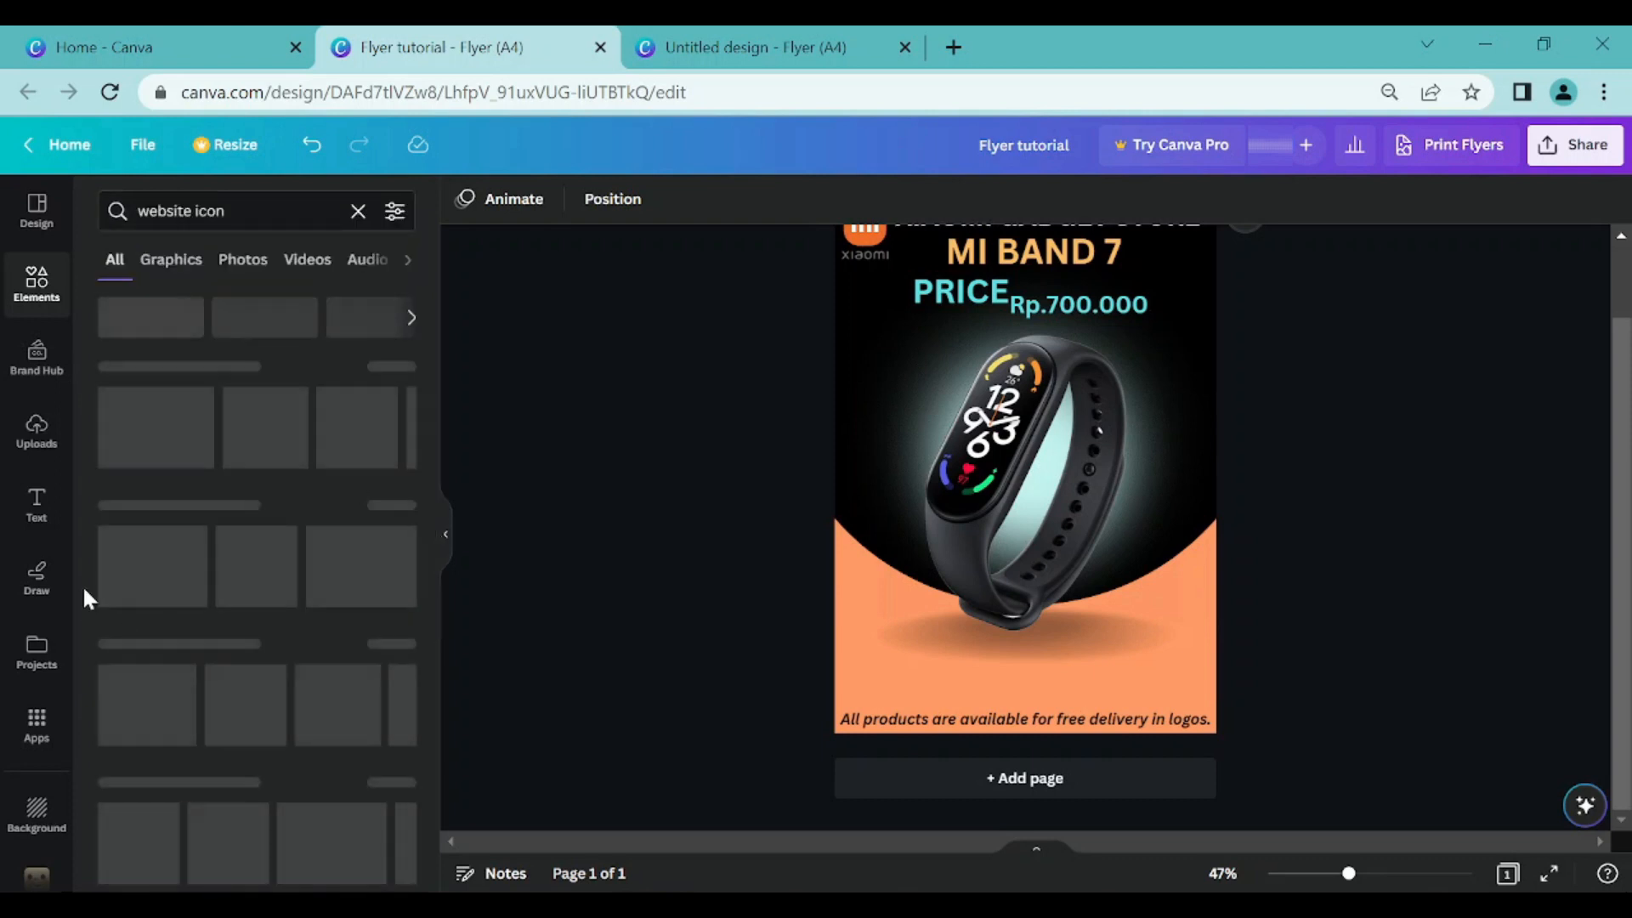
left_click(317, 428)
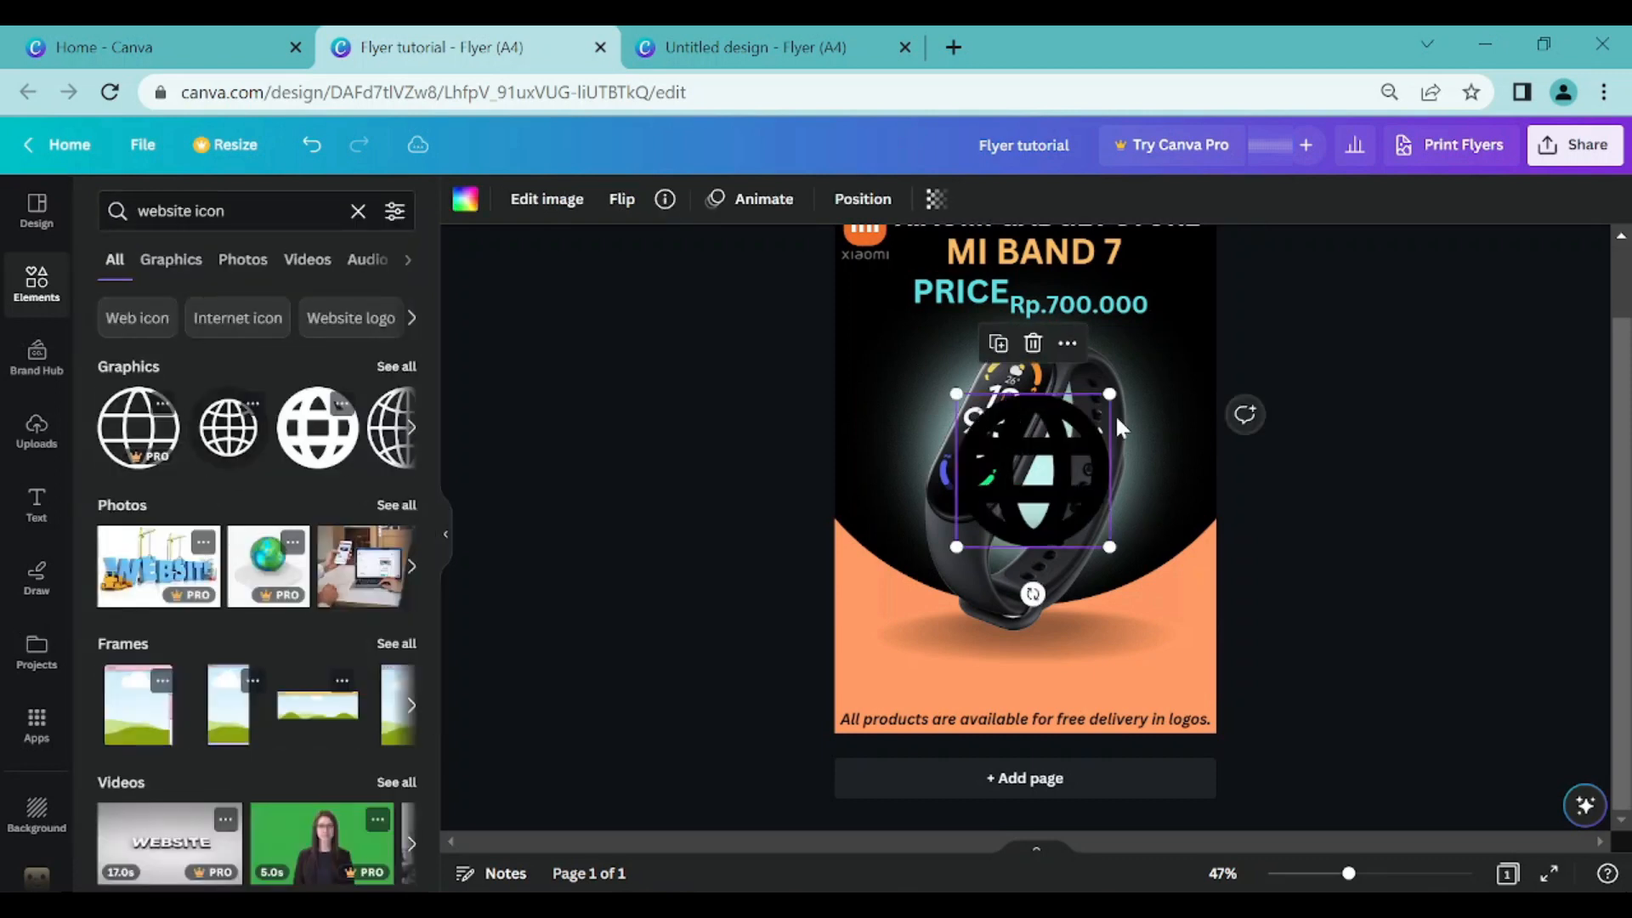
- Shrink the globe icon to a small size and place it just above the delivery sentence
left_click_drag(1110, 394, 996, 507)
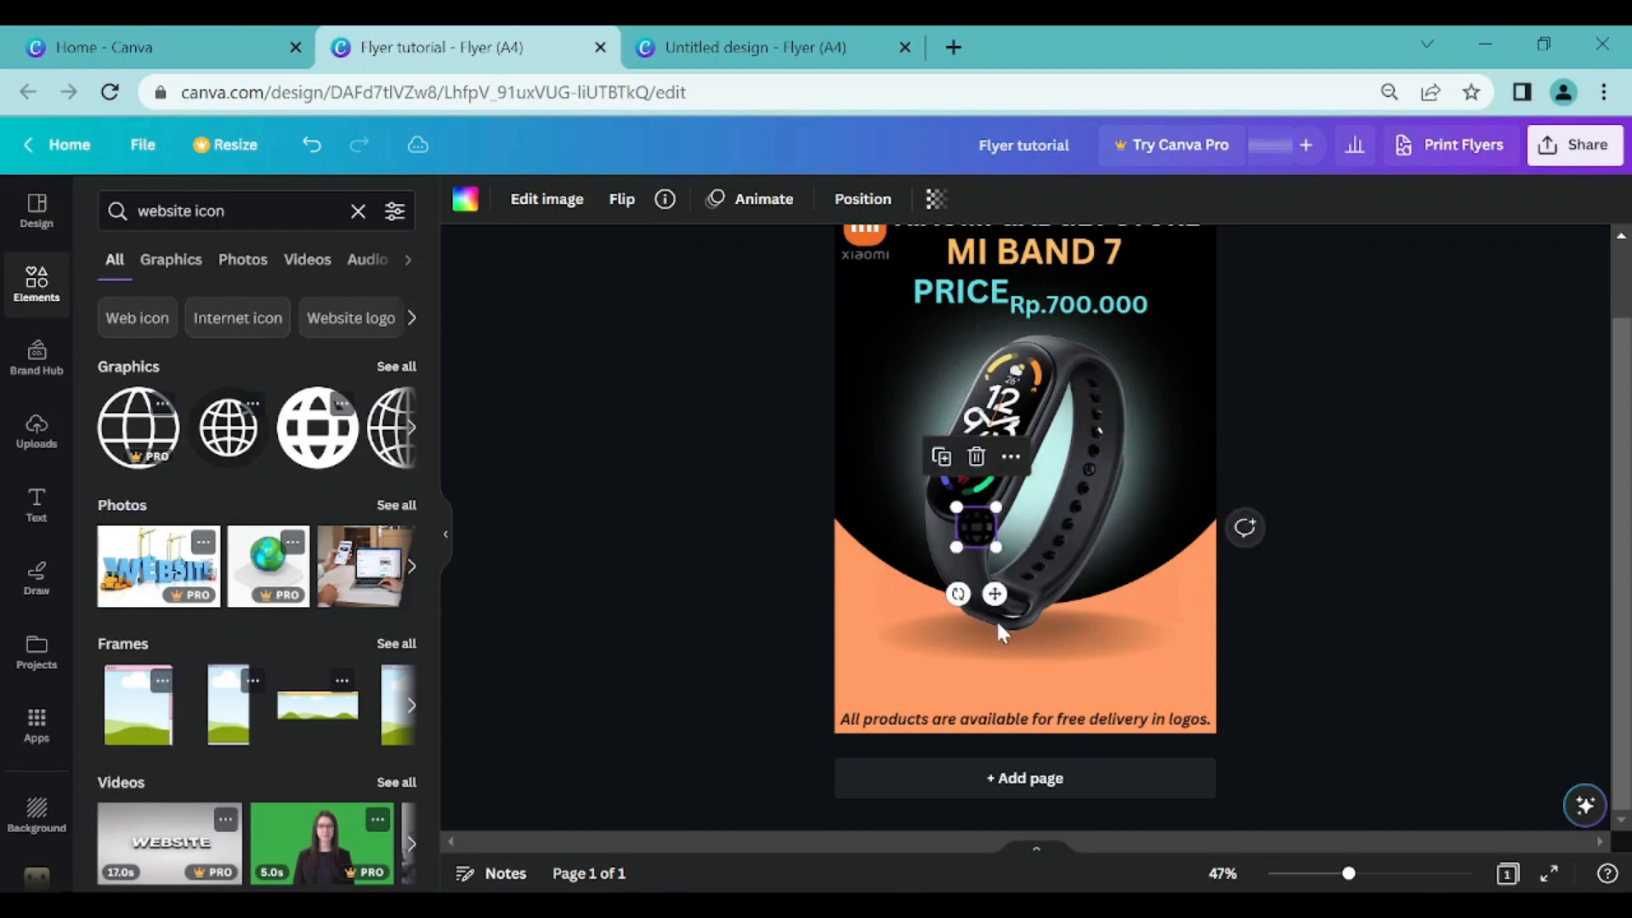
left_click_drag(999, 598, 1056, 753)
left_click(663, 519)
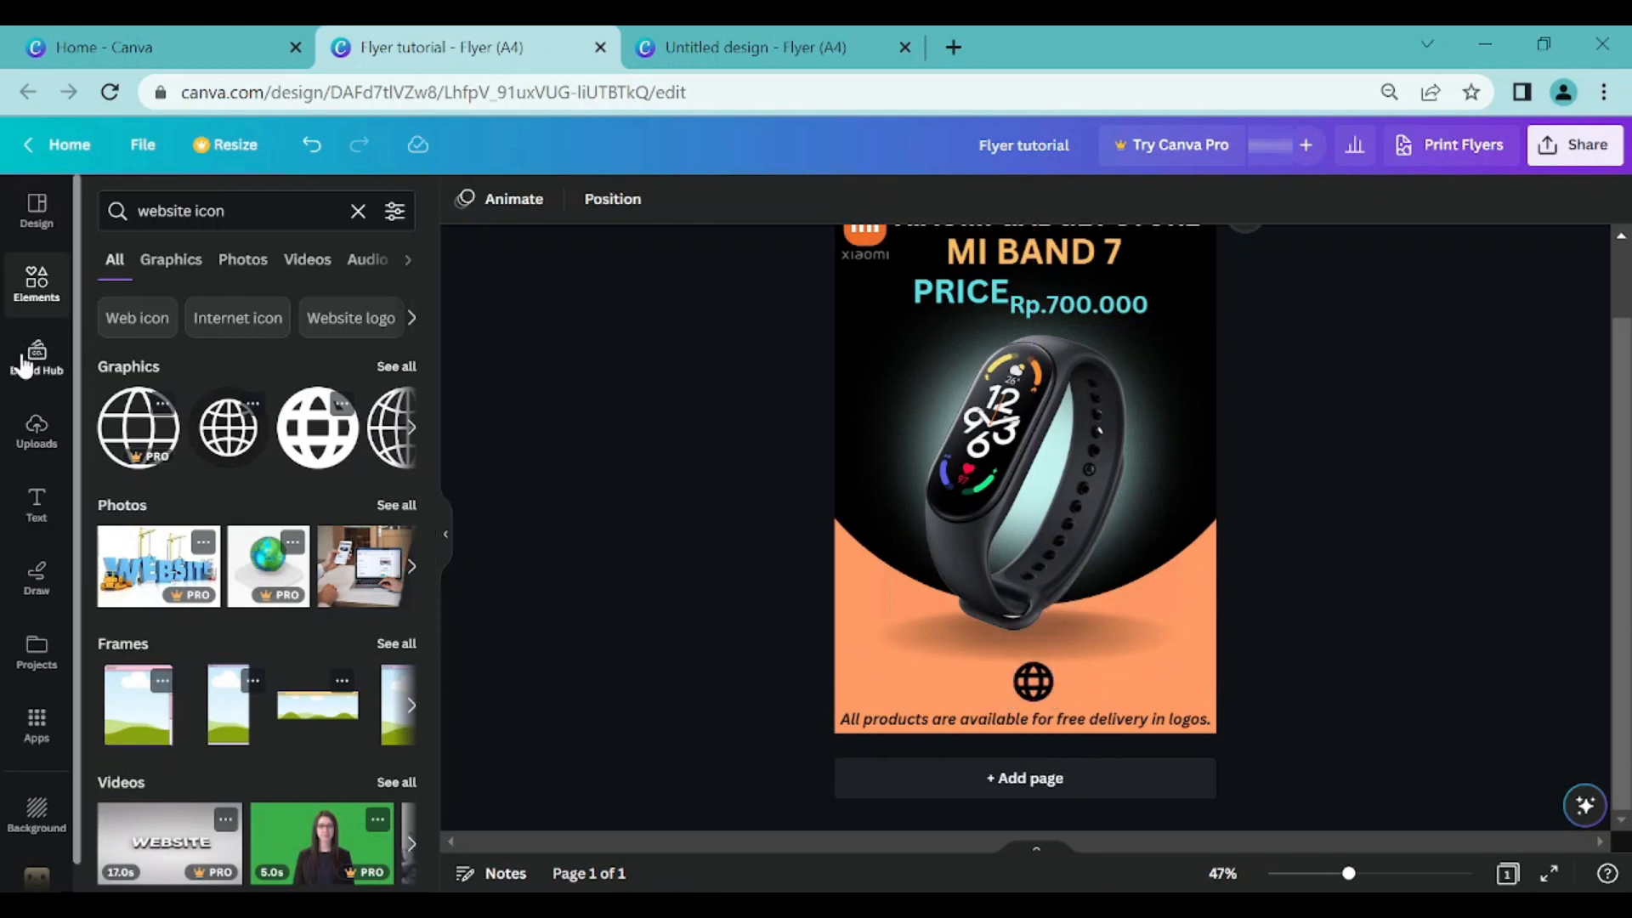
- Add a subheading to the flyer that reads "XiaomiIndonesia.com"
left_click(37, 507)
left_click(193, 544)
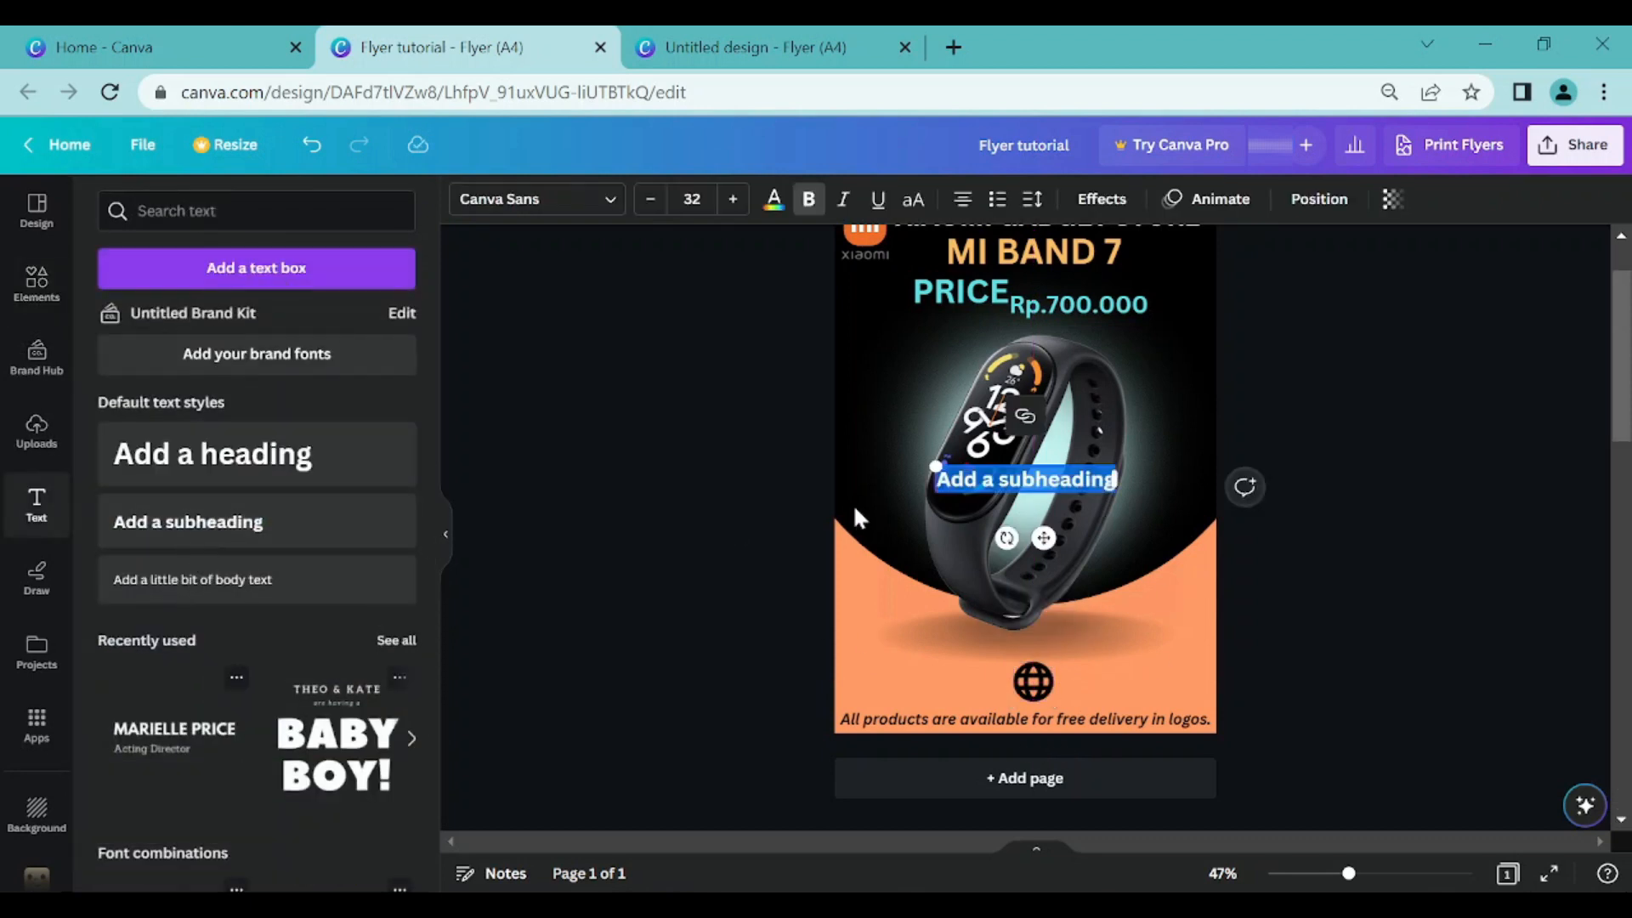
key("BackSpace")
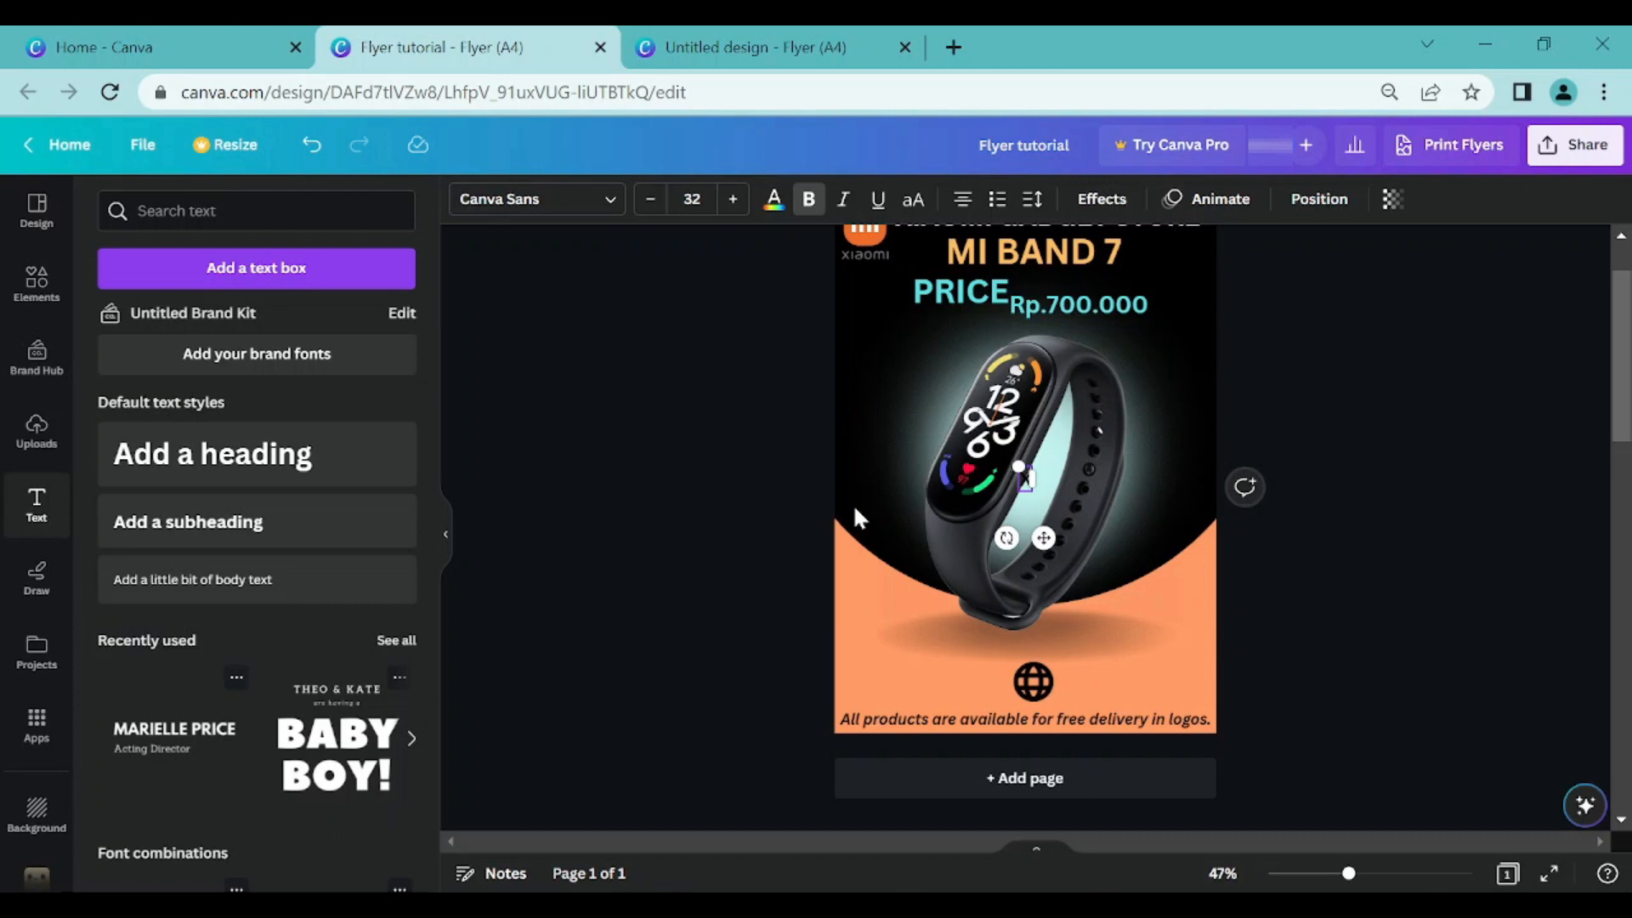
type("Xiaomi Indonesia.com")
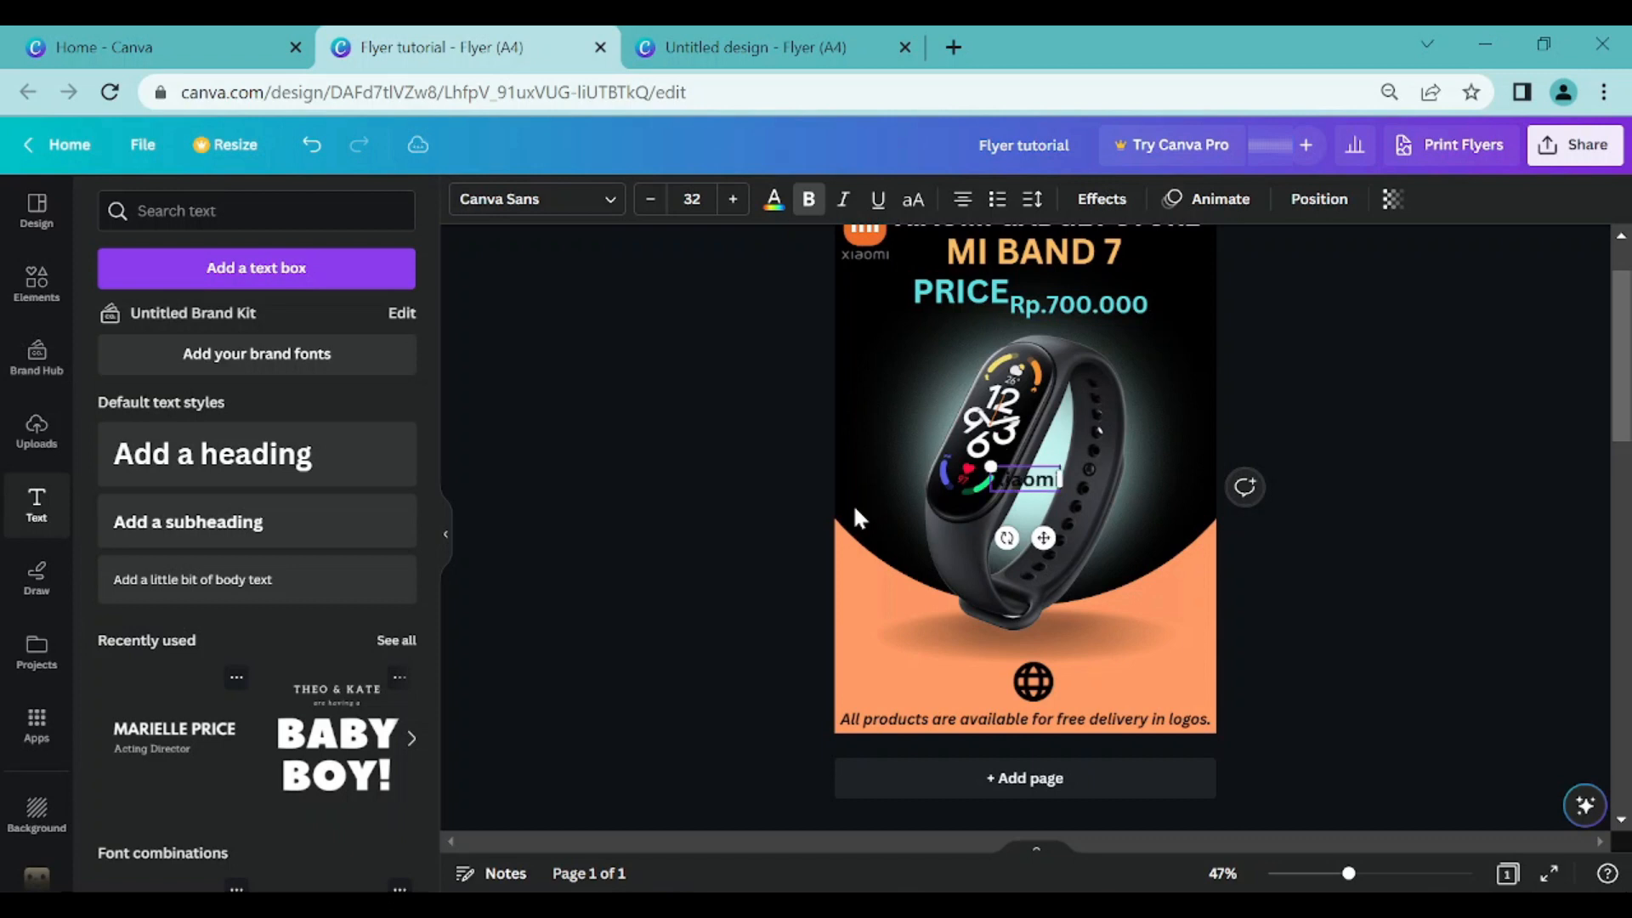
- Colour the whole website address text white
key("shift+Left")
key("shift+Left")
key("shift+Left")
key("shift+Left")
key("shift+Left")
key("shift+Left")
key("shift+Left")
key("shift+Left")
key("shift+Left")
key("shift+Left")
key("shift+Left")
key("shift+Left")
key("shift+Left")
key("shift+Left")
key("shift+Left")
key("shift+Left")
key("shift+Left")
key("shift+Left")
key("shift+Left")
left_click(775, 201)
left_click(394, 880)
left_click(573, 502)
- Scale down the website address and line it up directly right of the globe icon, above the delivery sentence, within the flyer's right edge
left_click(1039, 481)
left_click_drag(1047, 533, 1057, 682)
left_click_drag(928, 616, 977, 643)
left_click_drag(1078, 690, 1036, 687)
left_click_drag(1049, 743, 1040, 754)
left_click(1123, 690)
left_click_drag(1157, 742, 1146, 747)
left_click(1328, 675)
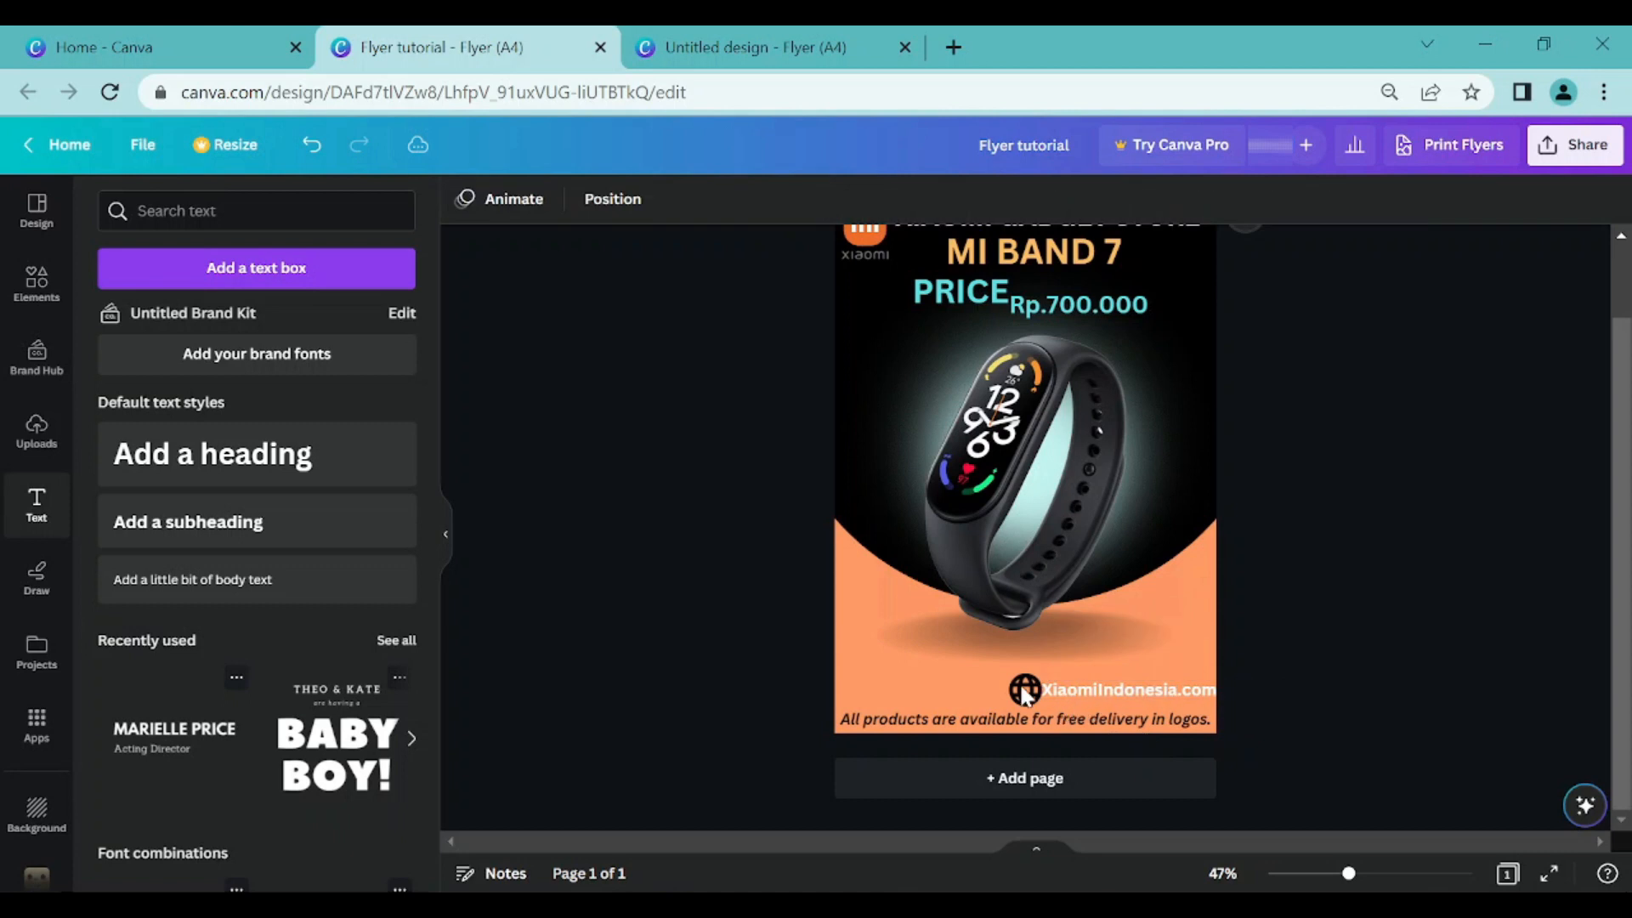
left_click(976, 722)
scroll(935, 715, "up", 1)
scroll(884, 697, "down", 1)
left_click(731, 629)
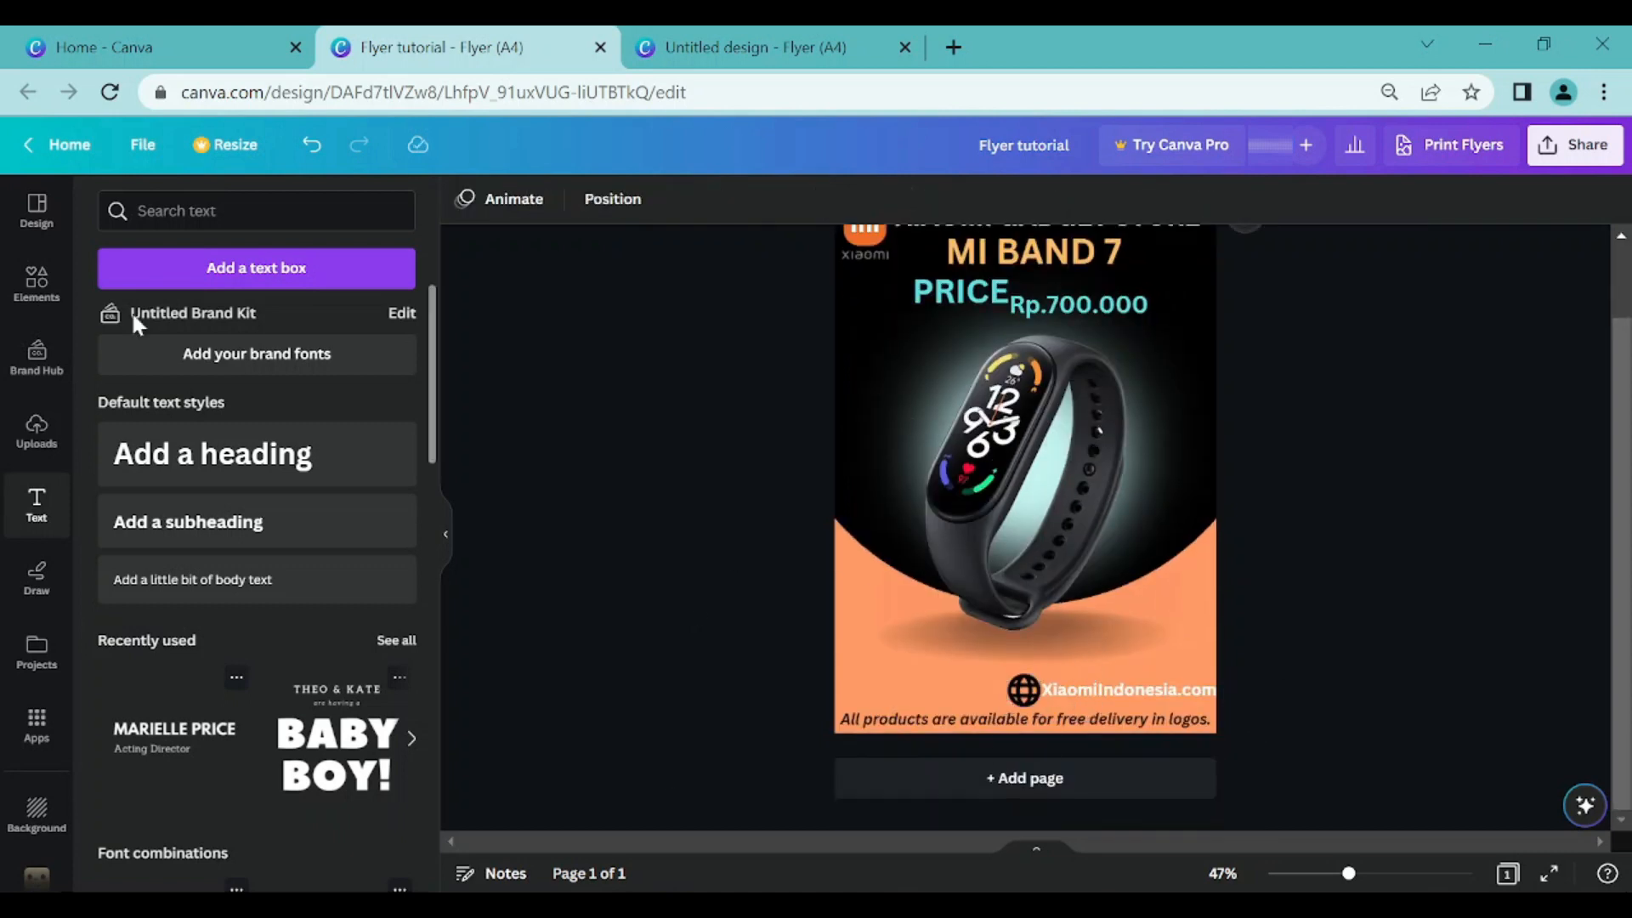
- Add the black round phone graphic from a "call icon" search, shrunk and placed at the flyer's left edge level with the globe icon
left_click(37, 283)
left_click(354, 211)
type("call icon")
key("Return")
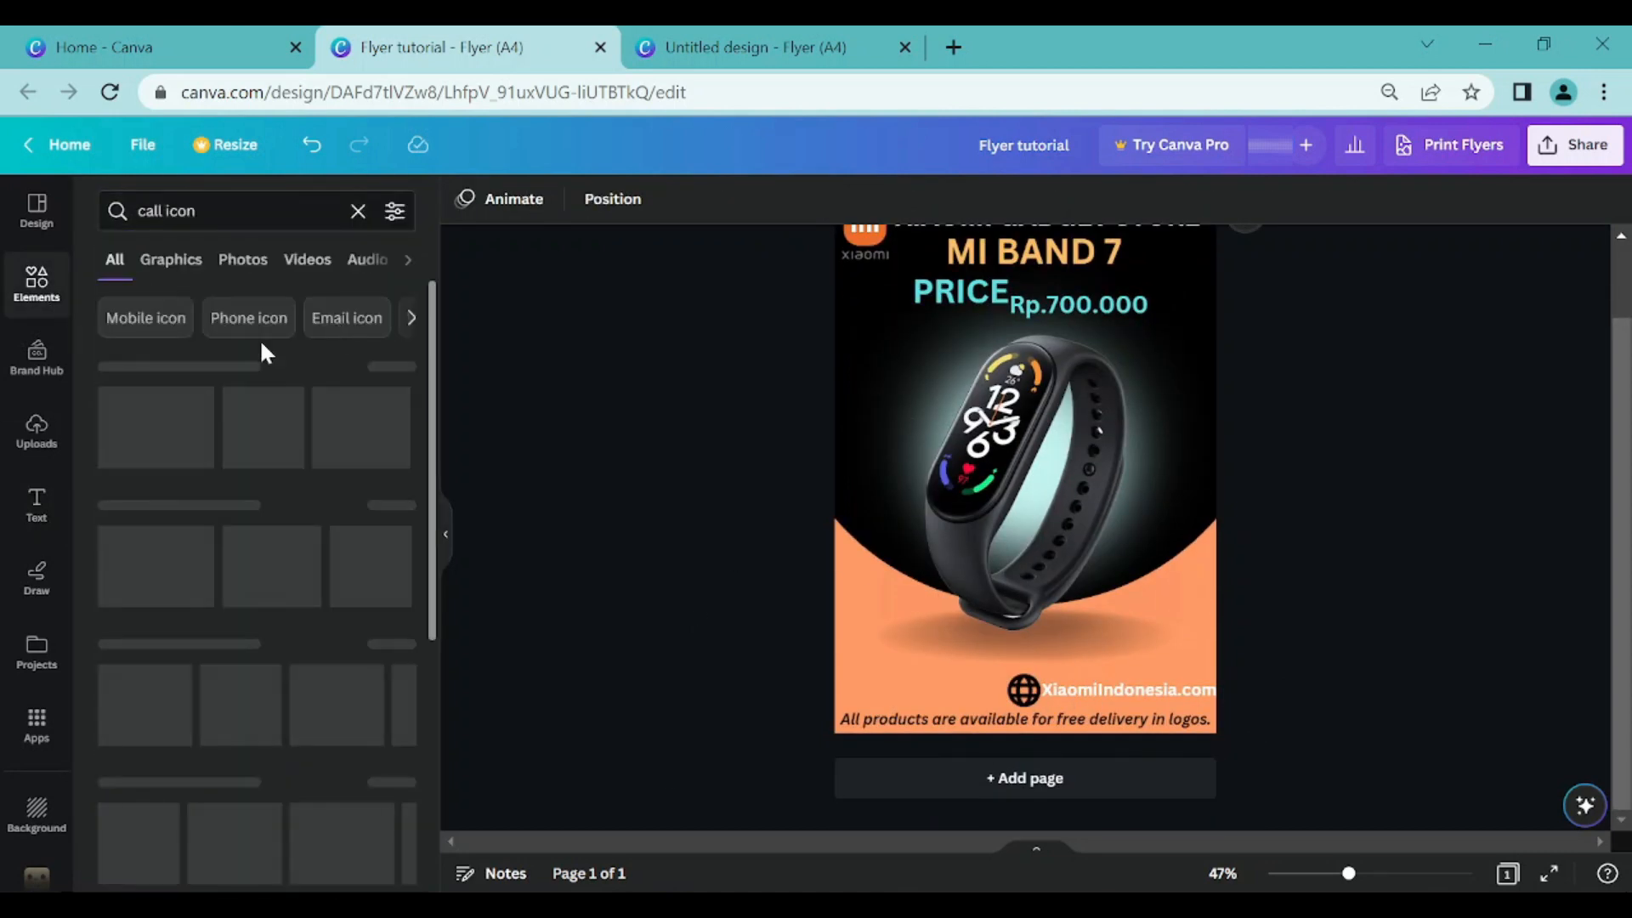
left_click(122, 438)
left_click_drag(1108, 394, 859, 754)
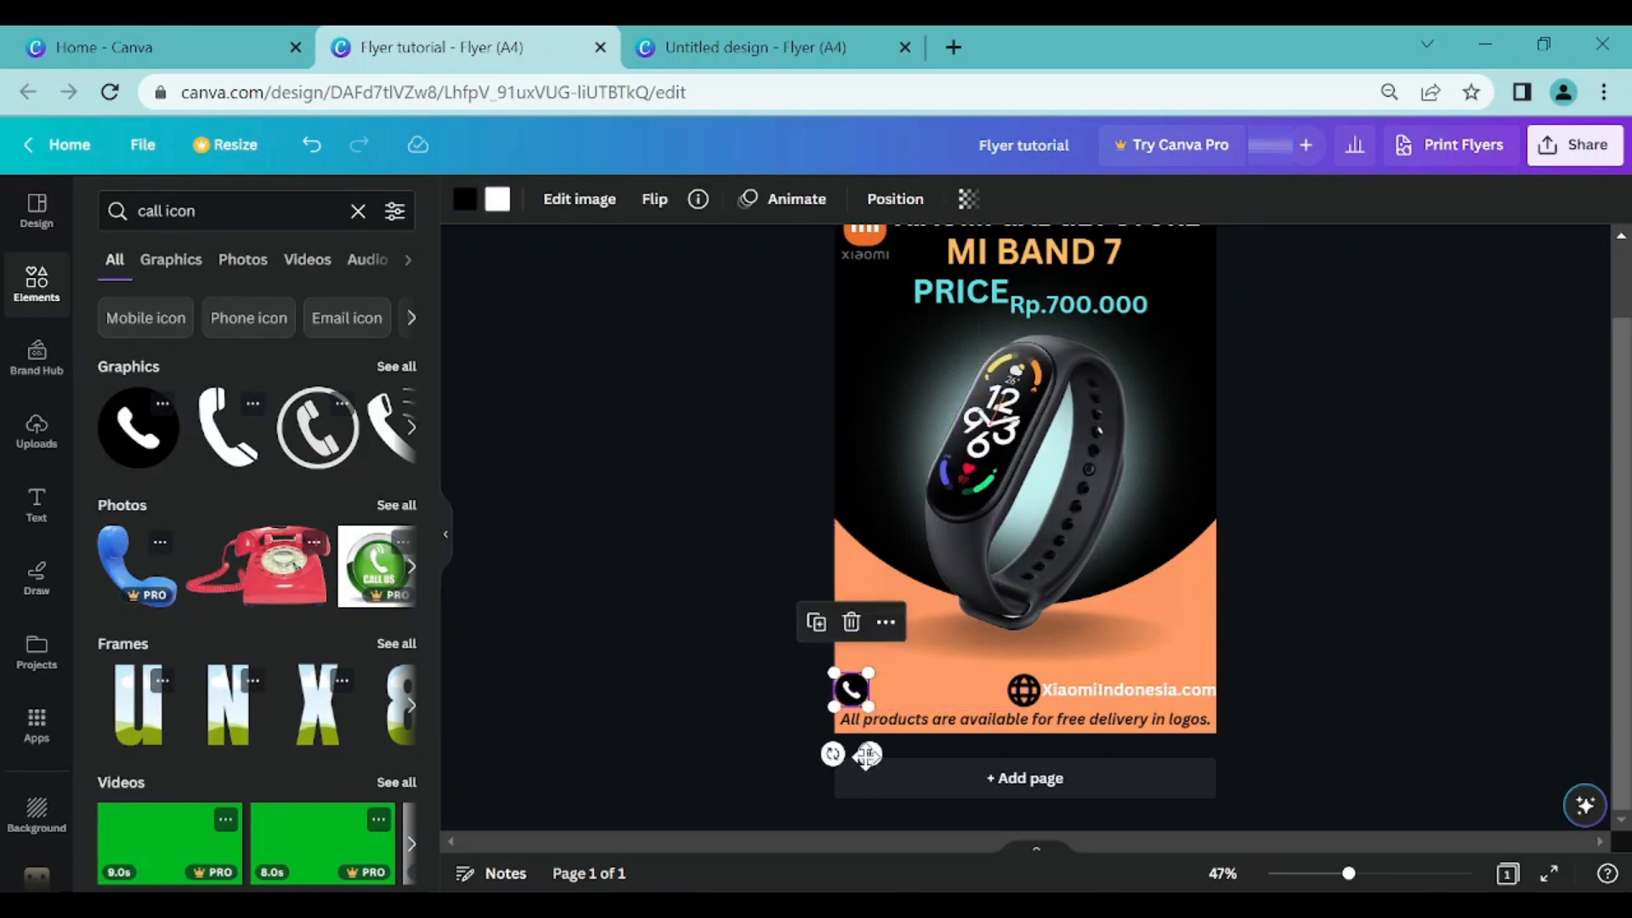
left_click(671, 620)
- Add a subheading to the flyer containing the store's phone number
left_click(37, 504)
left_click(236, 522)
type("12345678910")
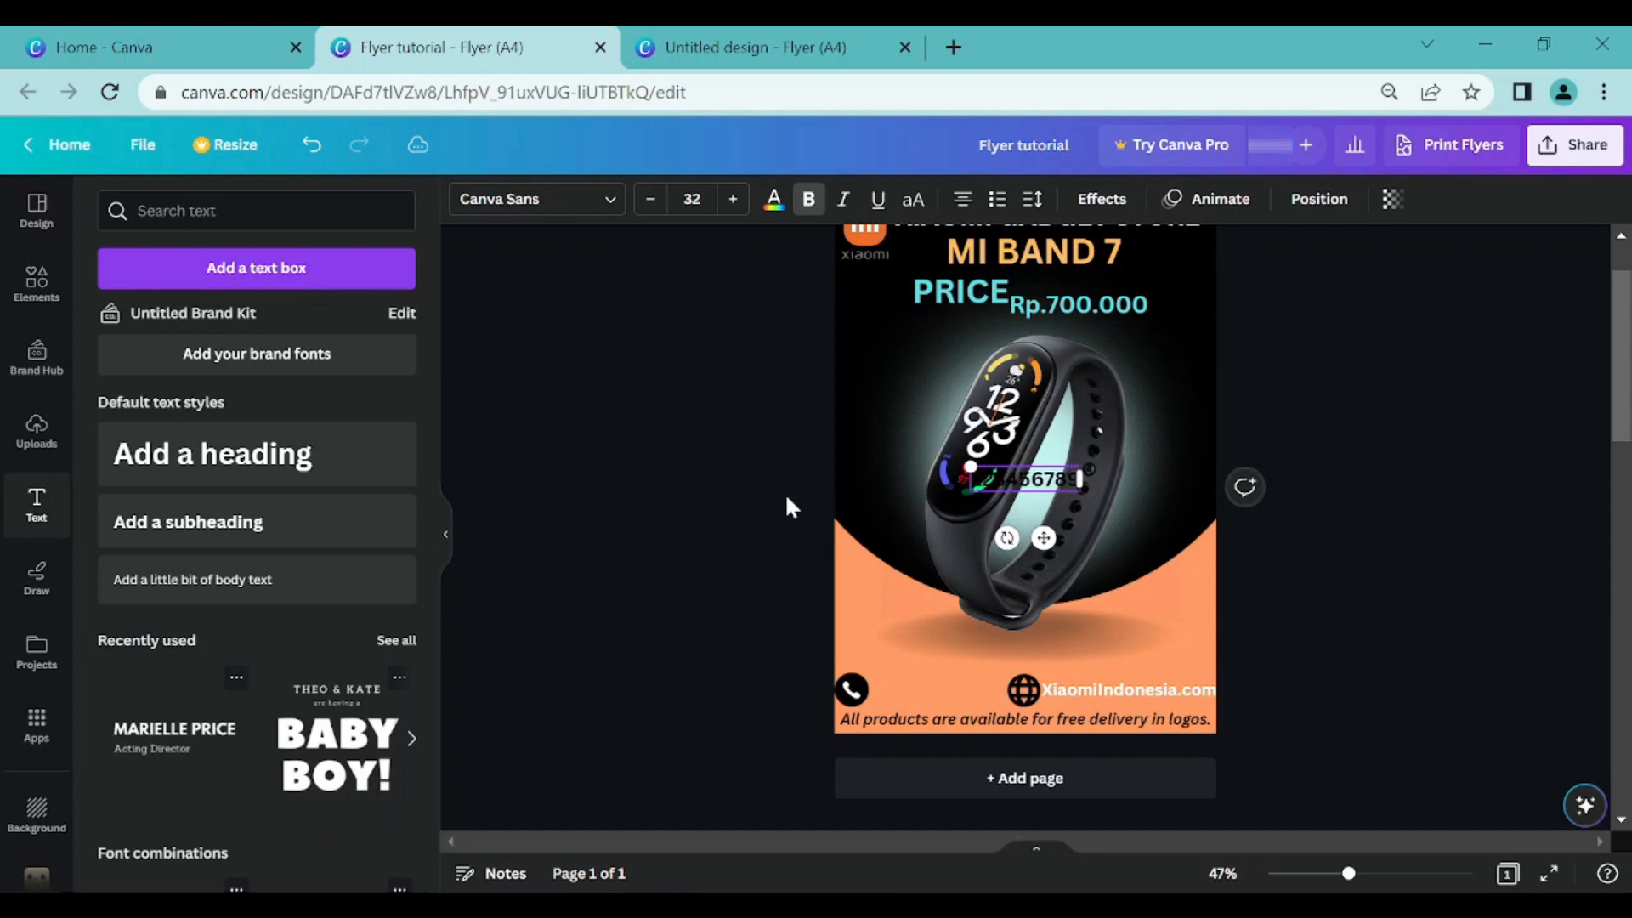
- Colour the whole phone number text white
key("shift+Left")
key("shift+Left")
key("shift+Left")
key("shift+Left")
key("shift+Left")
key("shift+Left")
key("shift+Left")
key("shift+Left")
key("shift+Left")
key("shift+Left")
key("shift+Left")
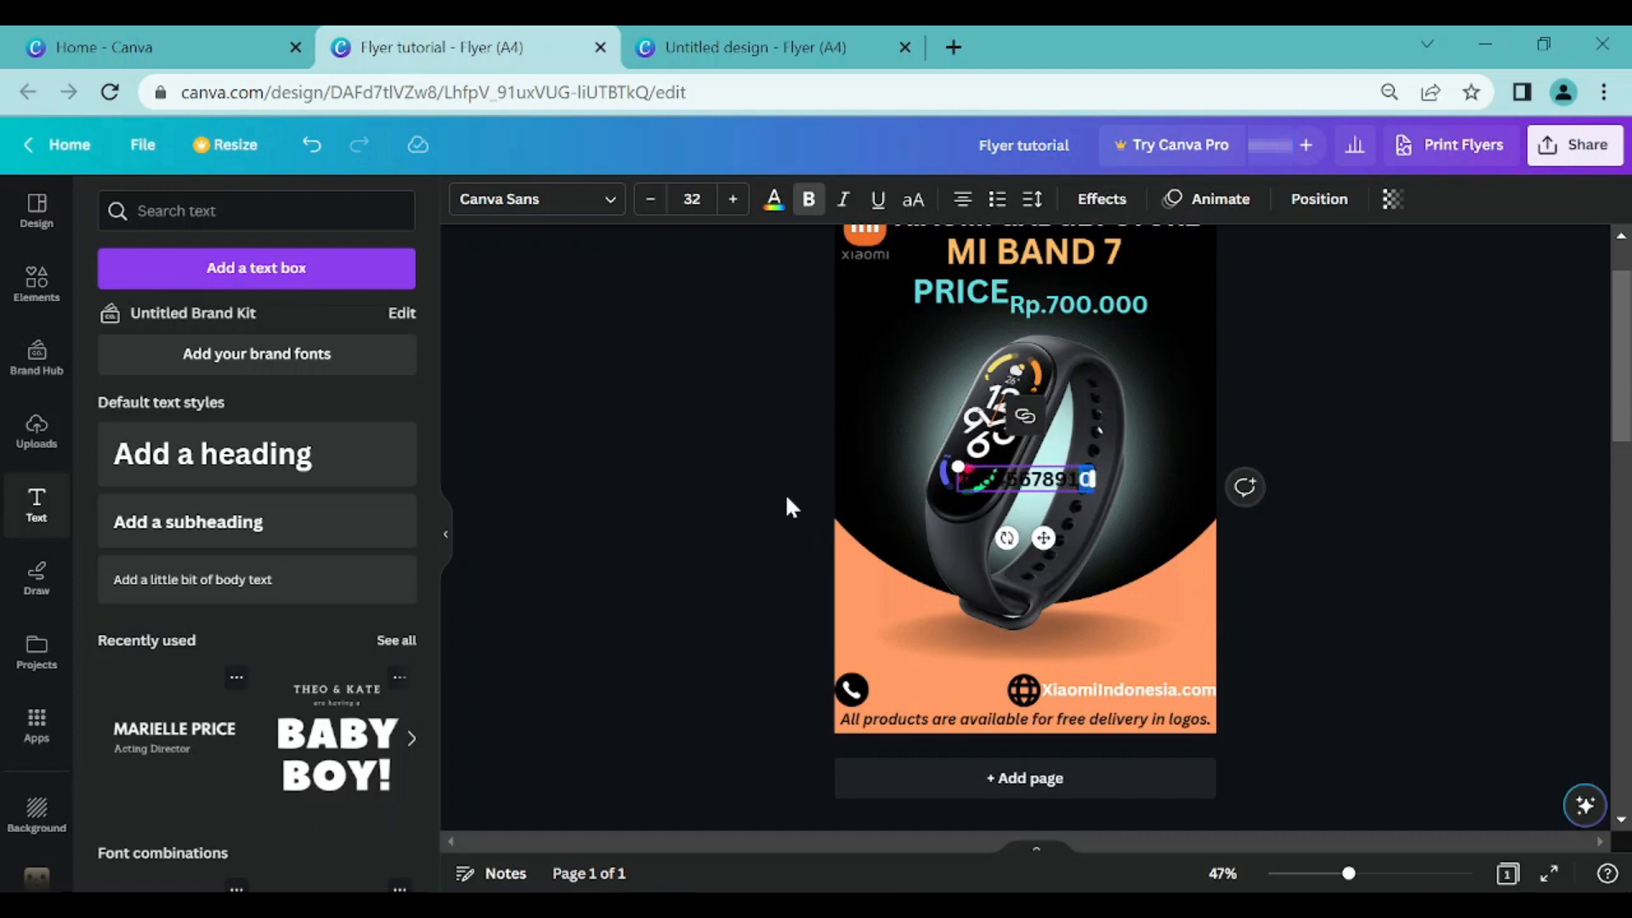
left_click(774, 199)
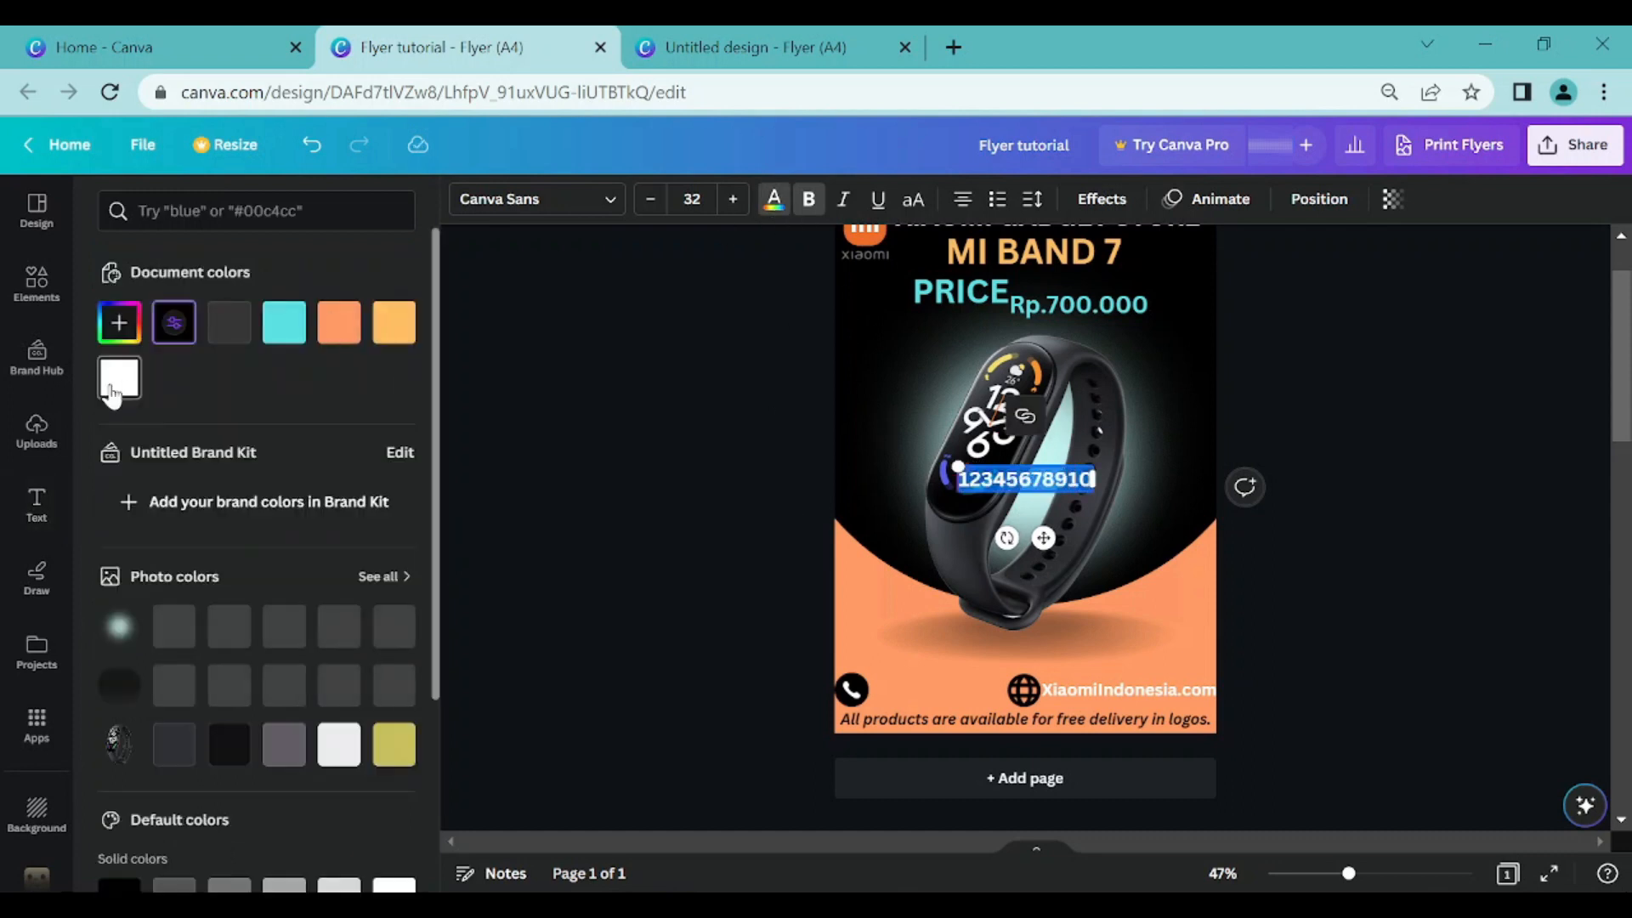
left_click(117, 383)
left_click(680, 510)
- Move the phone number between the phone icon and the globe icon, above the delivery sentence
left_click(1081, 483)
left_click_drag(1044, 539, 954, 753)
left_click(822, 478)
left_click_drag(1348, 873, 1338, 874)
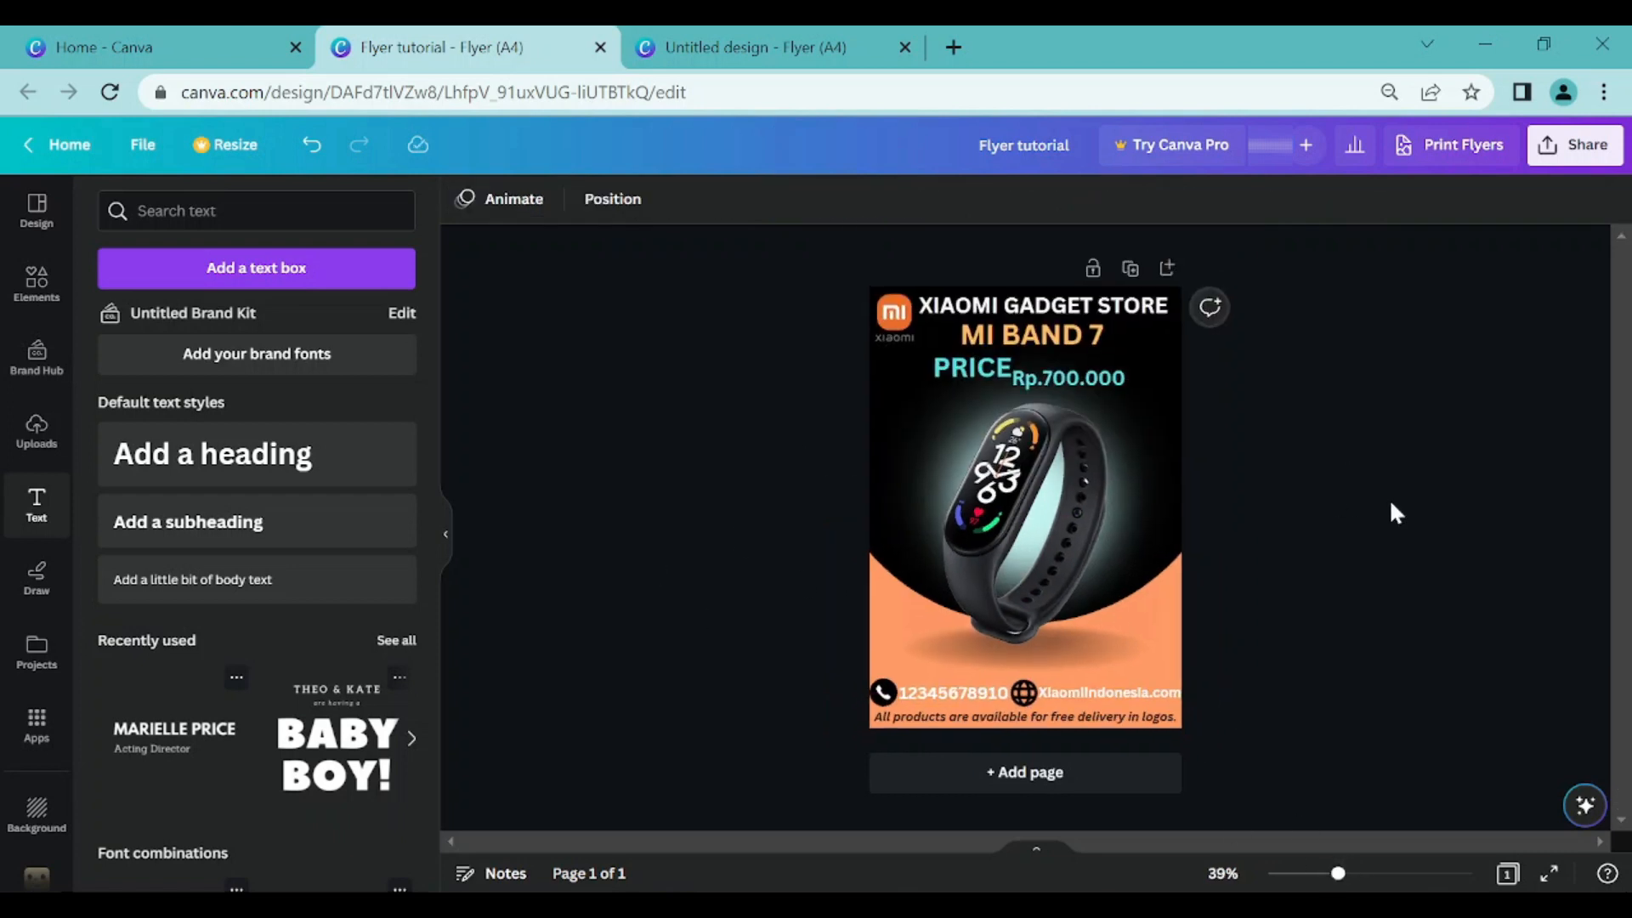